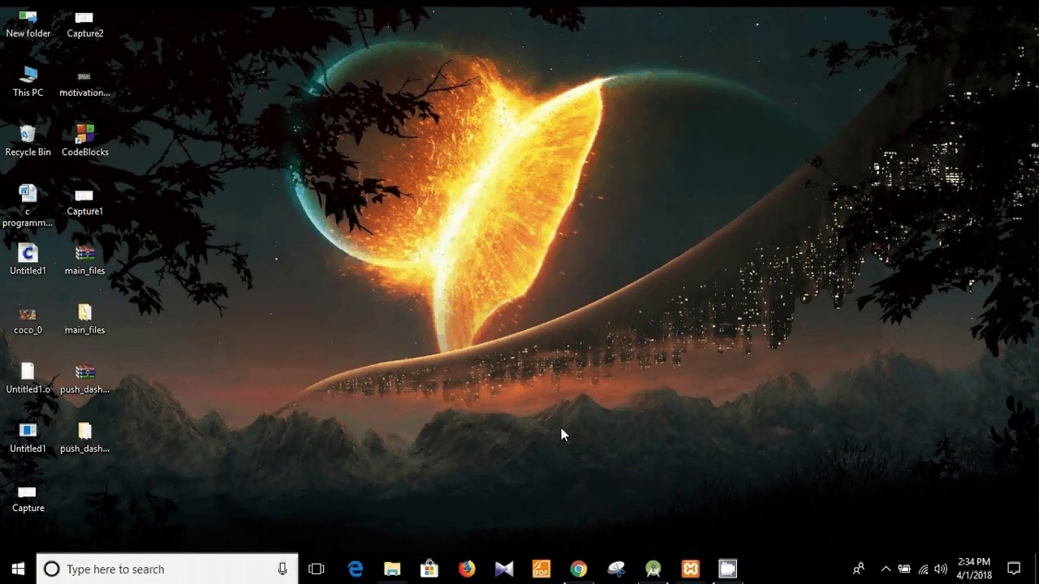
- Review the Web to App item page on CodeCanyon in Chrome, from its title through the feature list to the Technical Documentation section
click(580, 568)
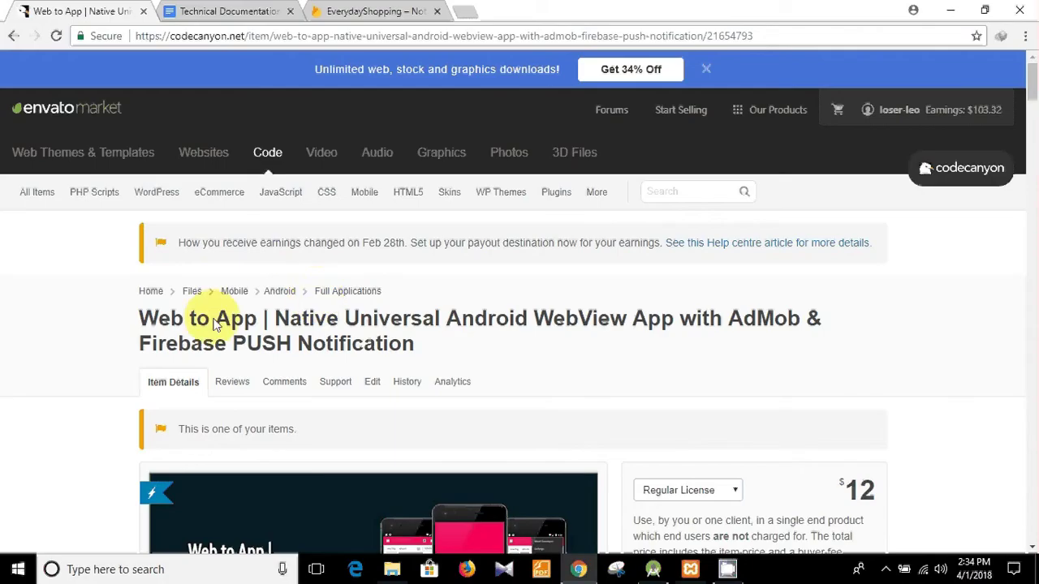
drag(160, 321, 317, 323)
click(316, 323)
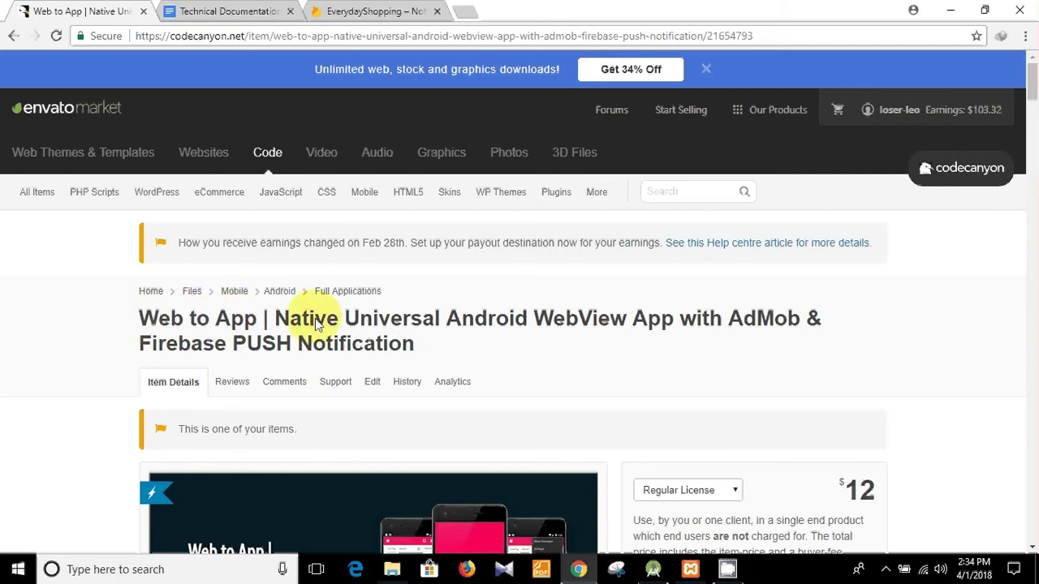
scroll(374, 311, down, 3)
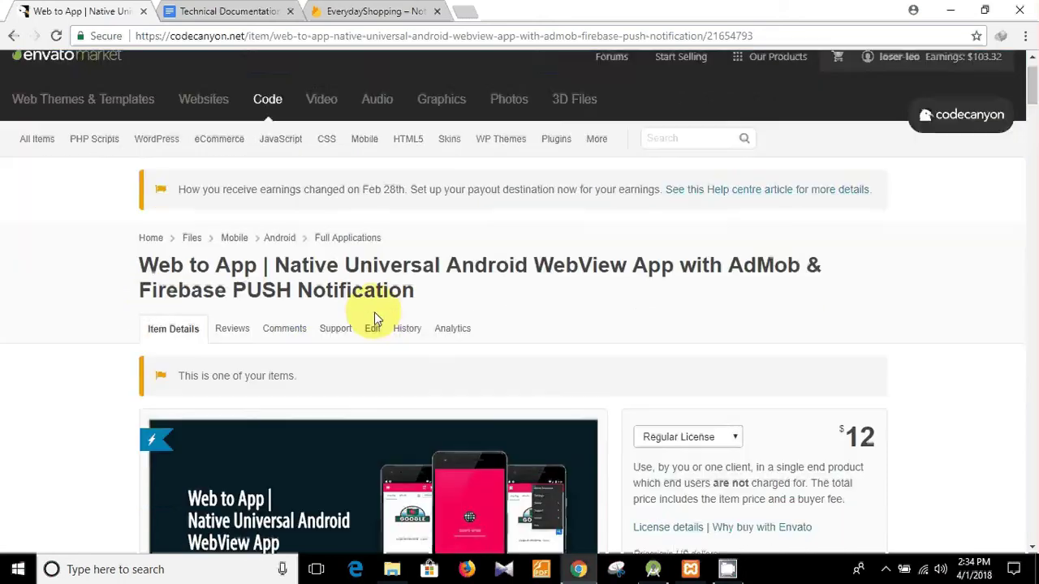
scroll(691, 301, down, 15)
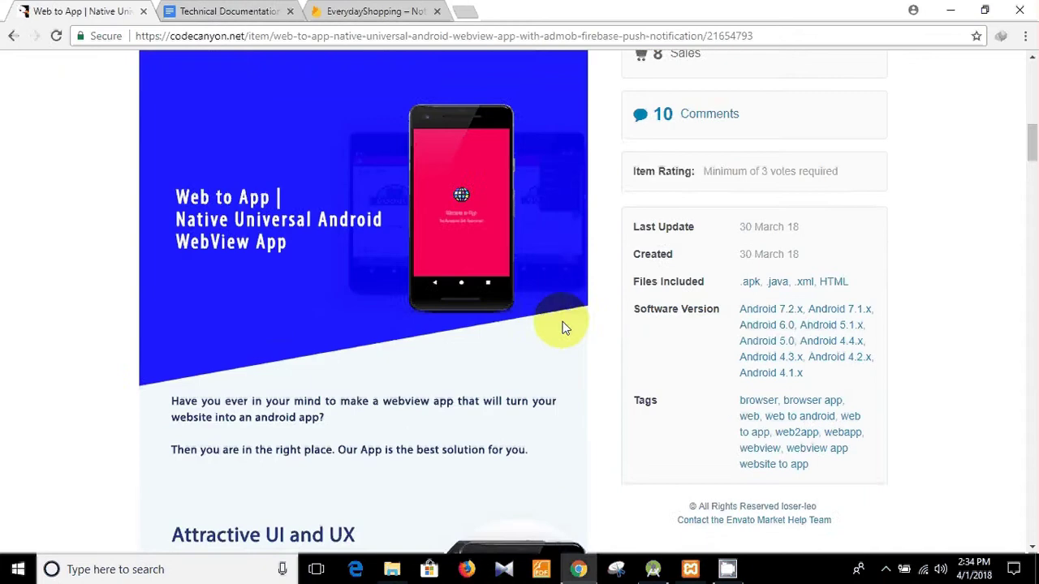
scroll(563, 328, down, 20)
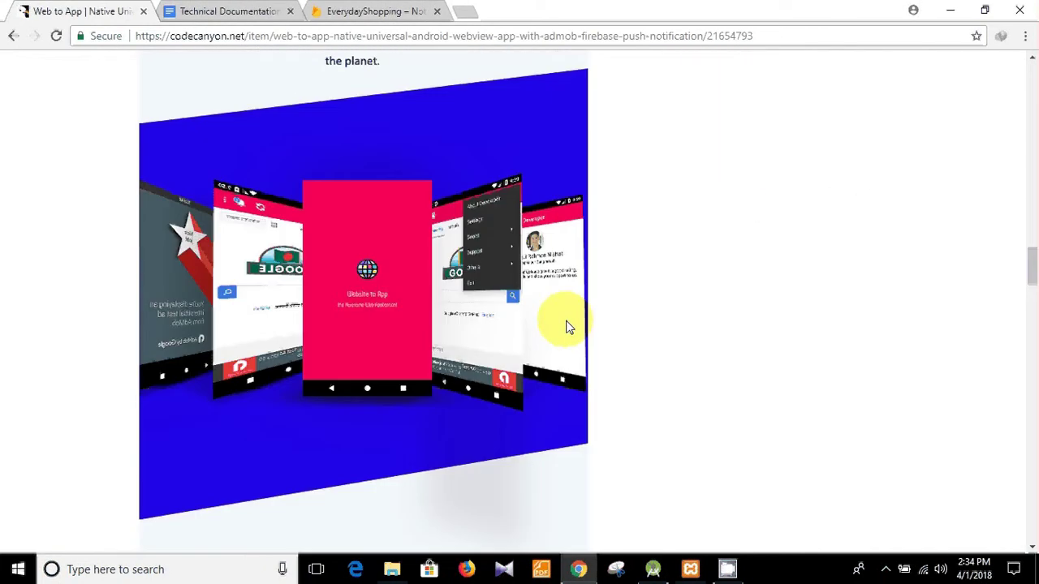
scroll(574, 320, down, 20)
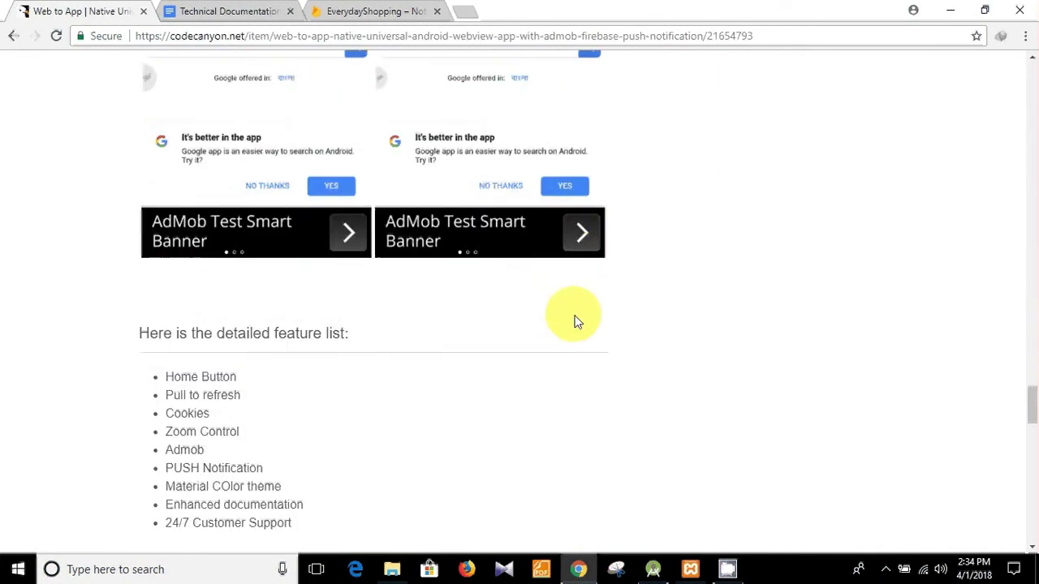
scroll(574, 320, down, 3)
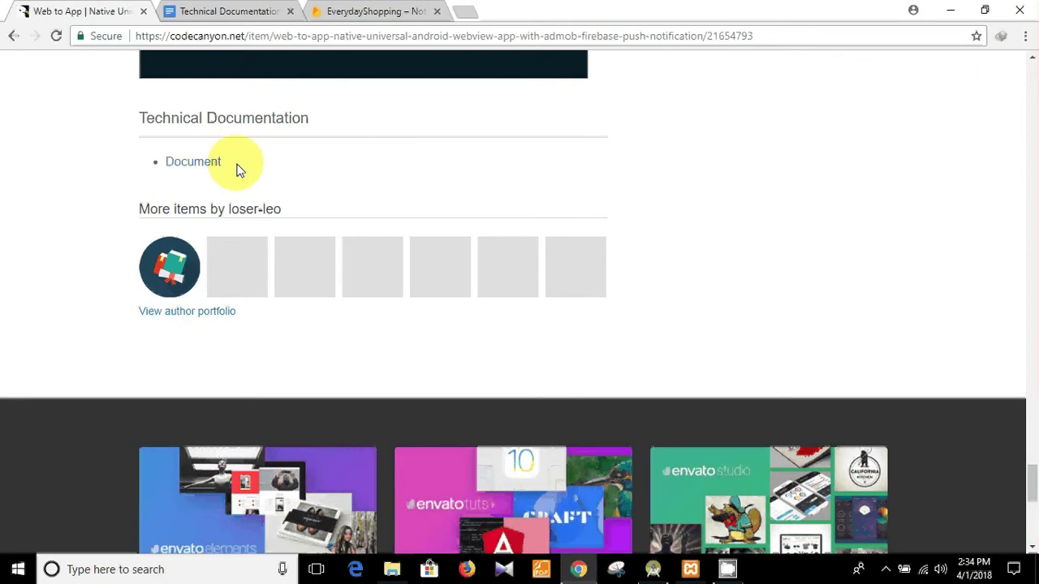
- Find the custom dashboard section in the technical documentation and open its Push Dashboard download link
click(223, 11)
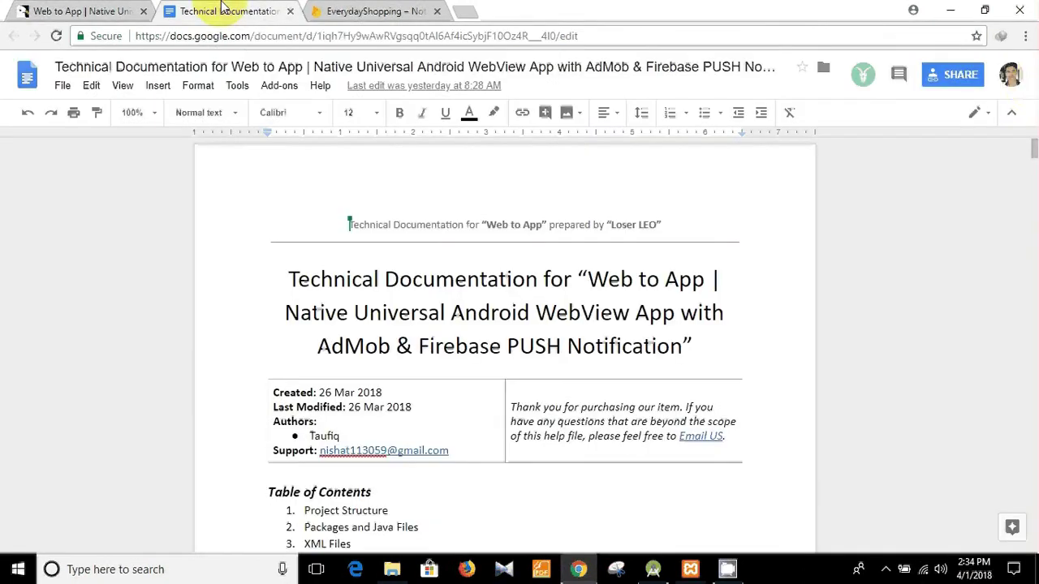
drag(1034, 144, 1021, 461)
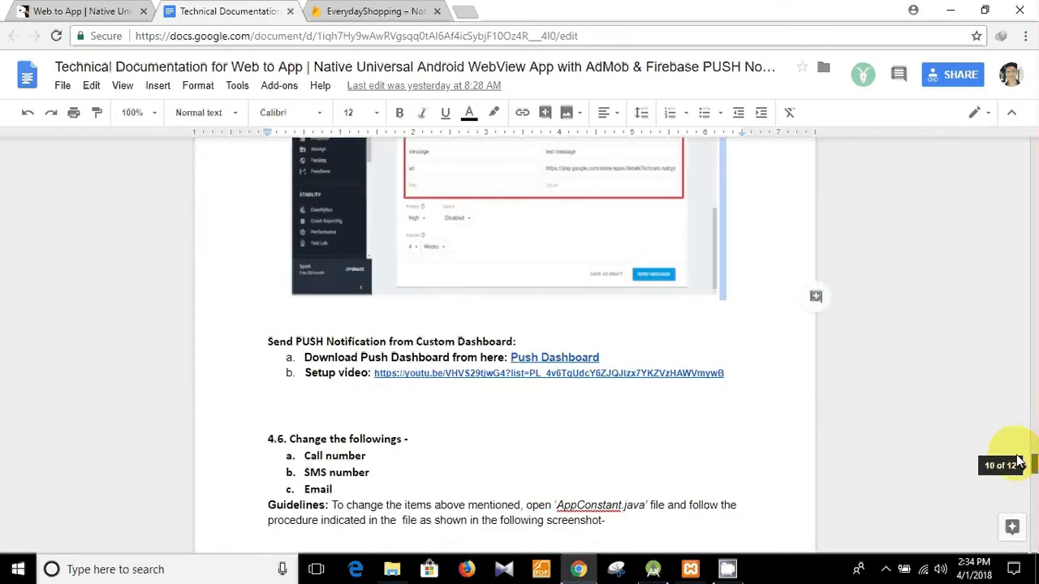
double_click(422, 341)
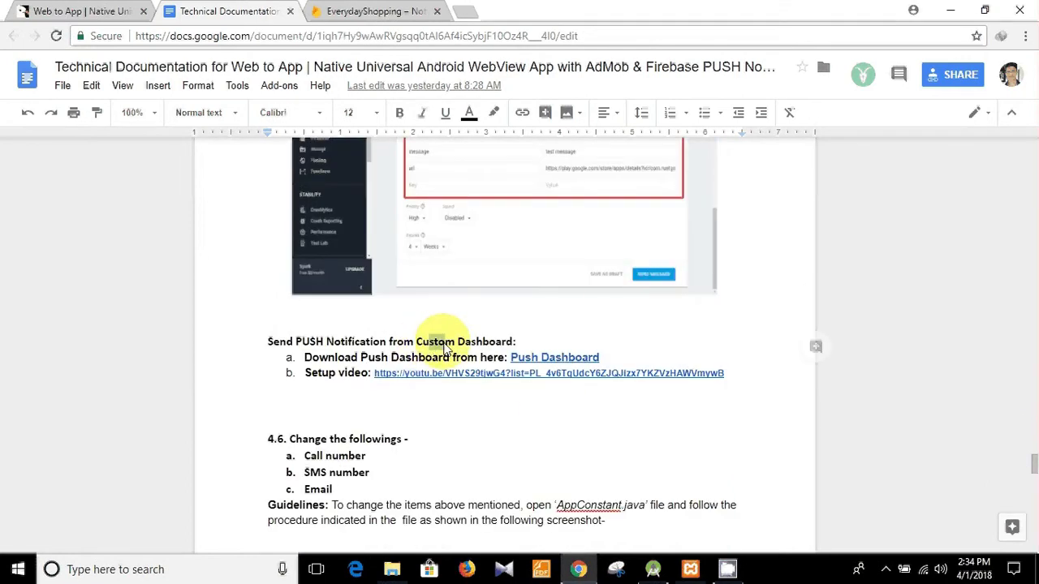
click(392, 362)
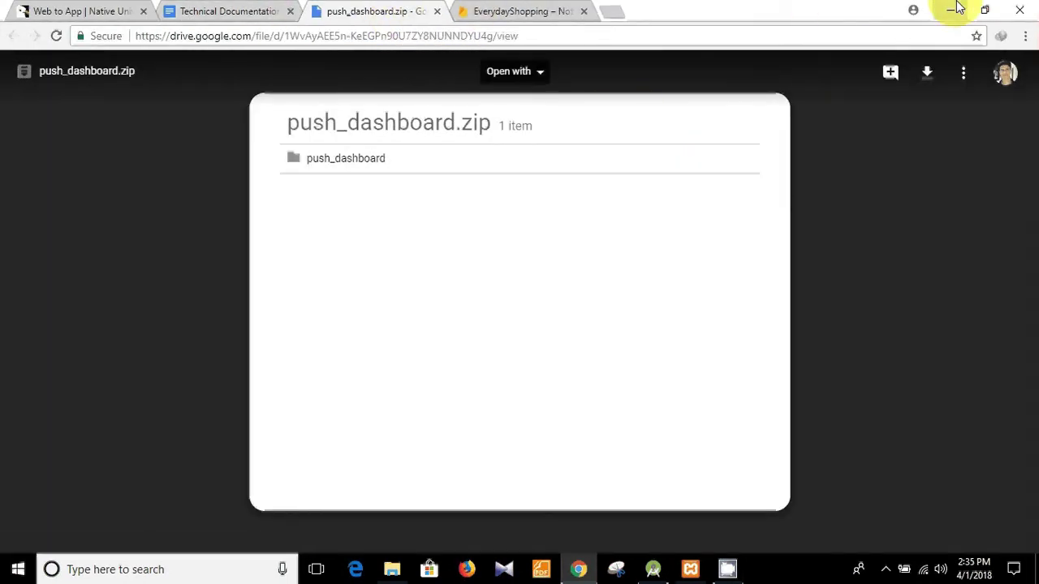
click(957, 7)
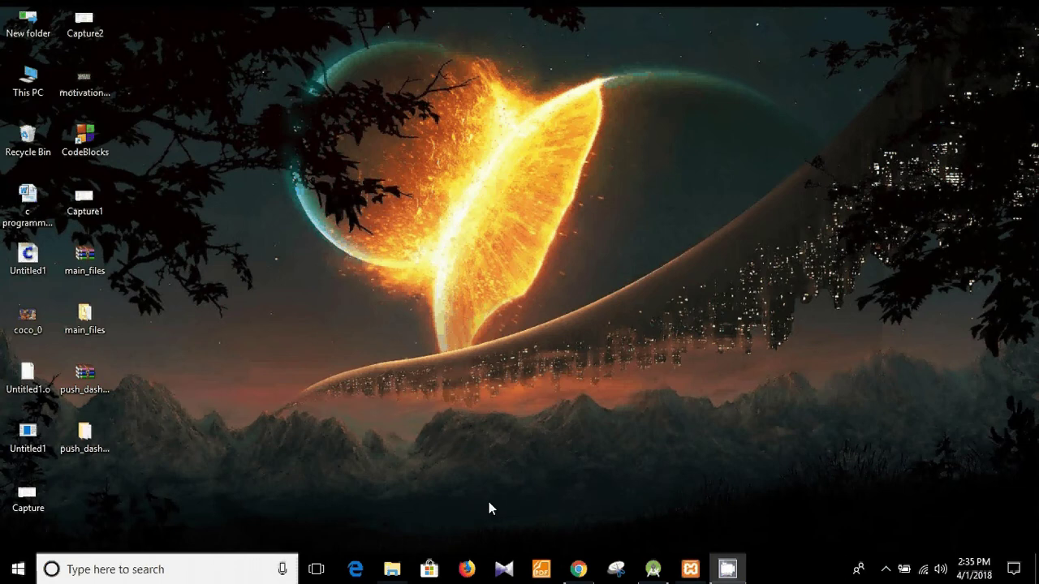
click(578, 569)
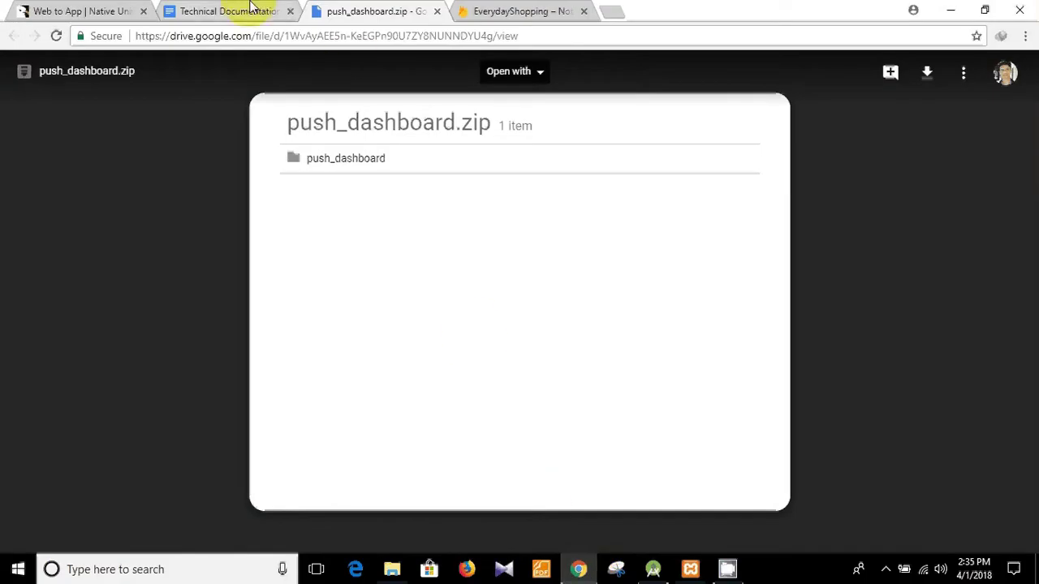
click(252, 8)
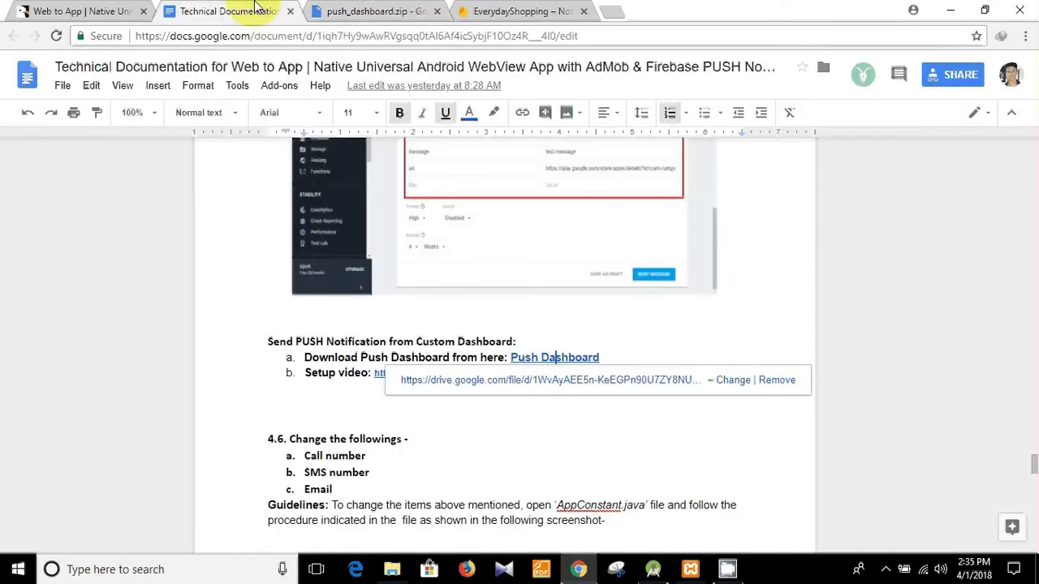
- Copy the push_dashboard folder from the desktop
click(949, 8)
click(110, 433)
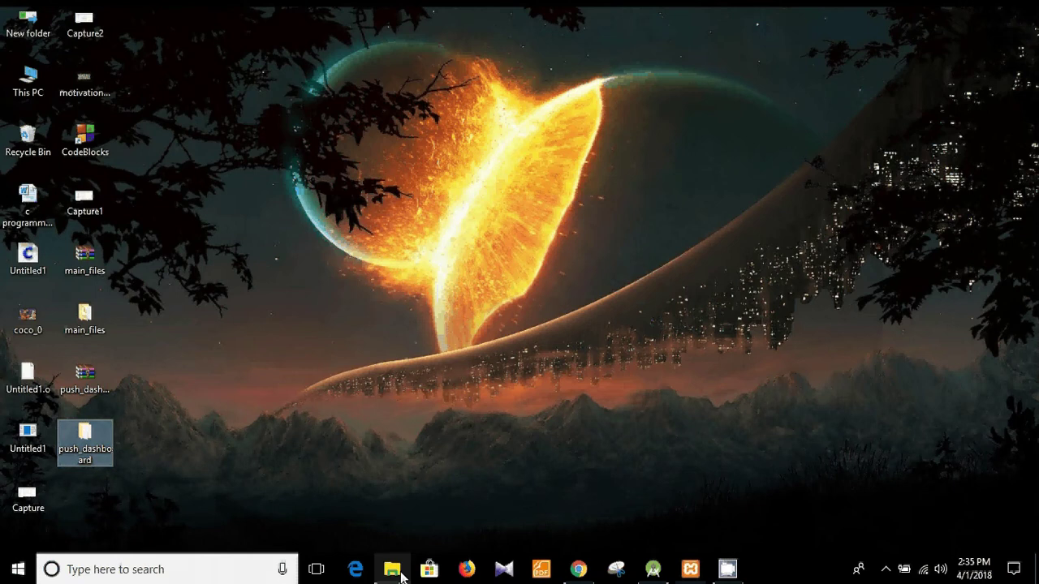
click(703, 452)
- Open the htdocs folder inside xampp on Local Disk (C:) in File Explorer
double_click(23, 72)
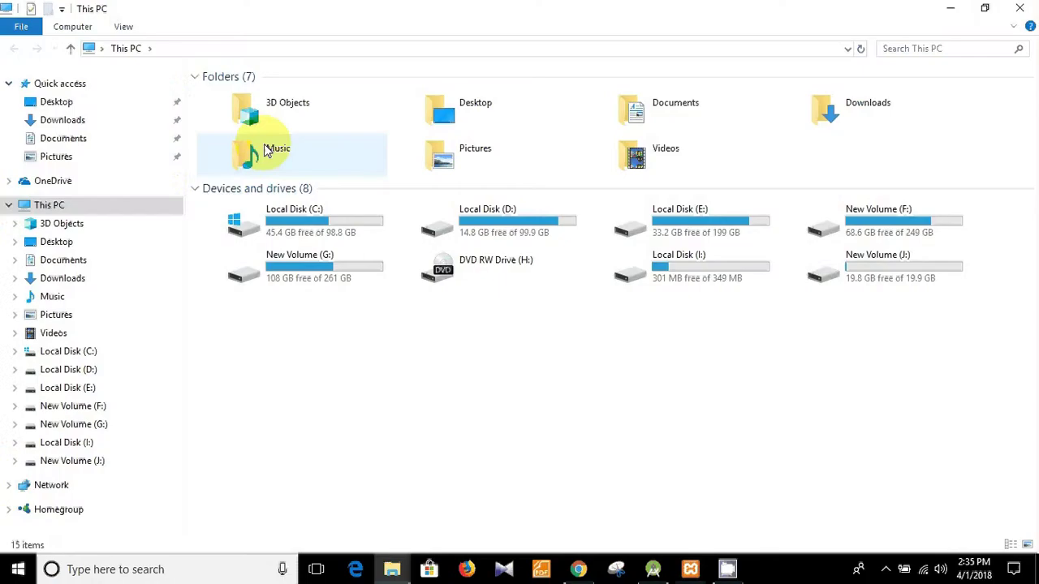
double_click(324, 220)
double_click(255, 253)
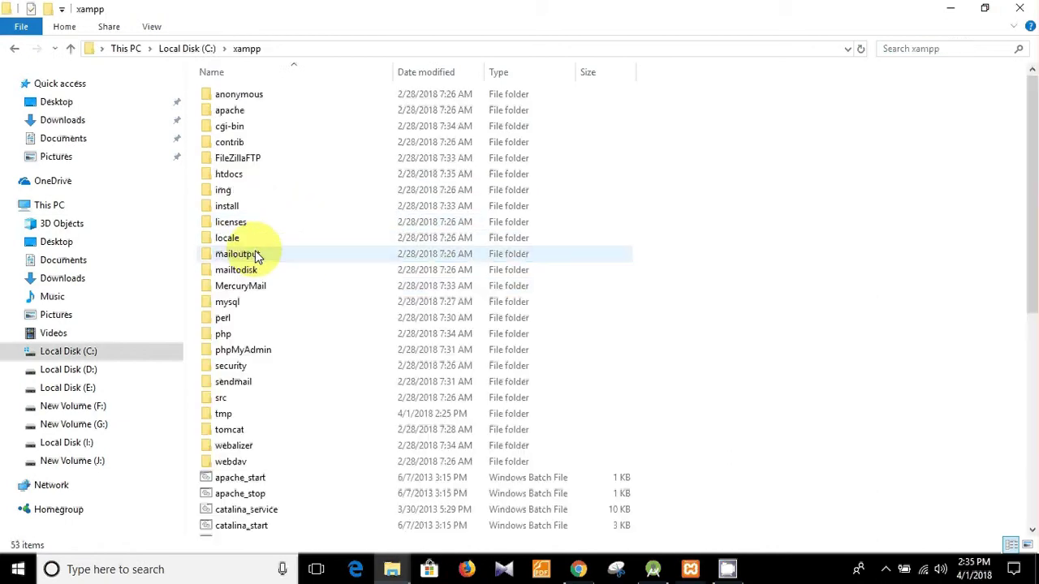
double_click(264, 176)
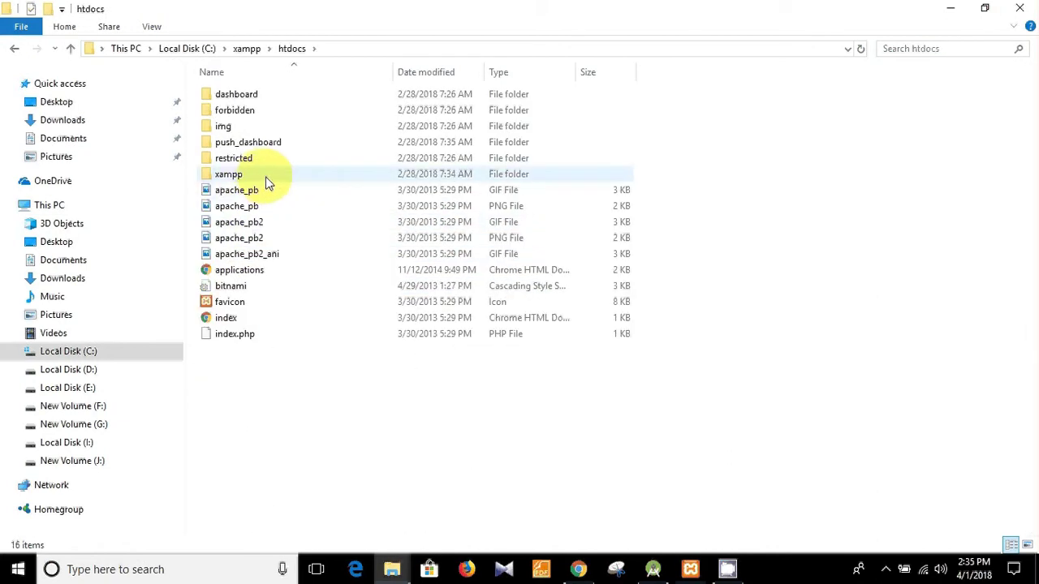
- Create a new folder named mywebsite in htdocs and open it
right_click(370, 417)
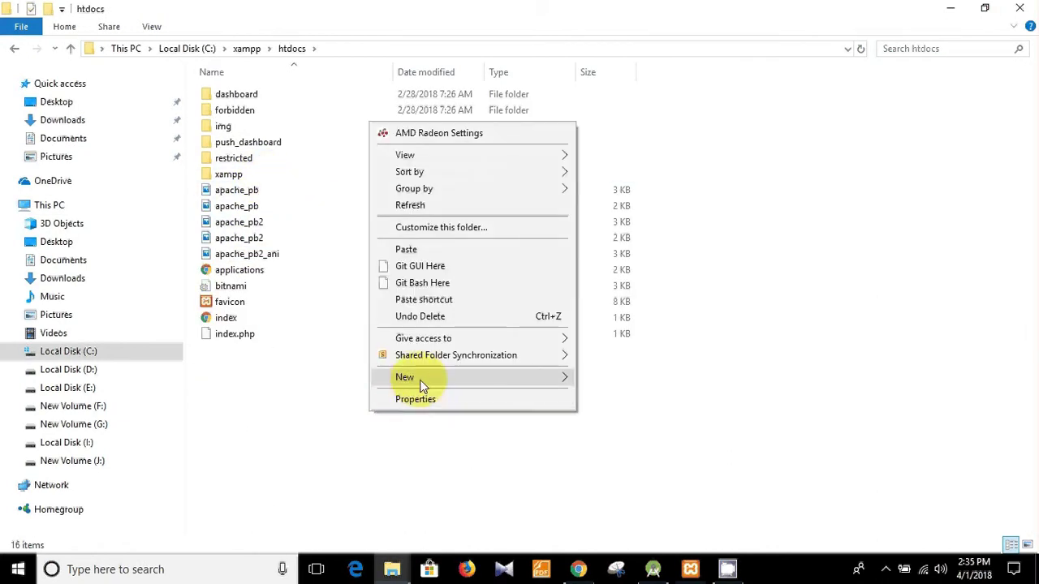
mouse_move(421, 387)
click(640, 379)
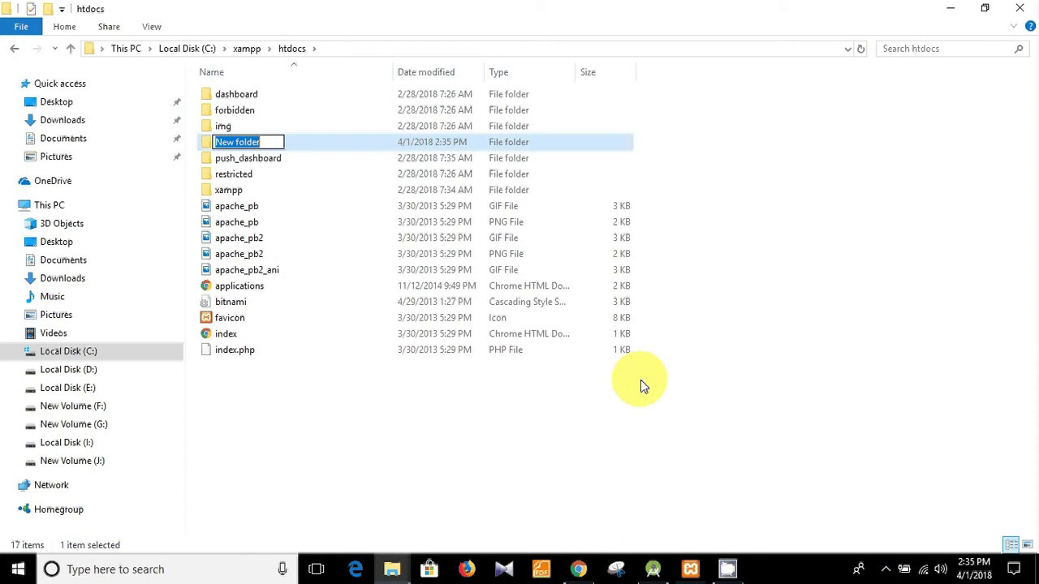
text(m)
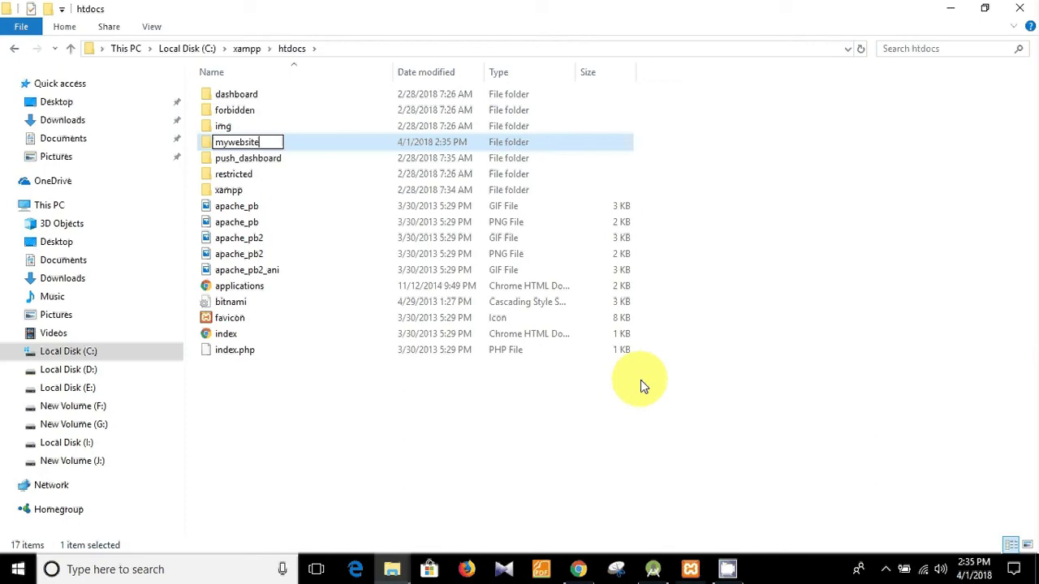
text(ywebsite)
key(Return)
key(Return)
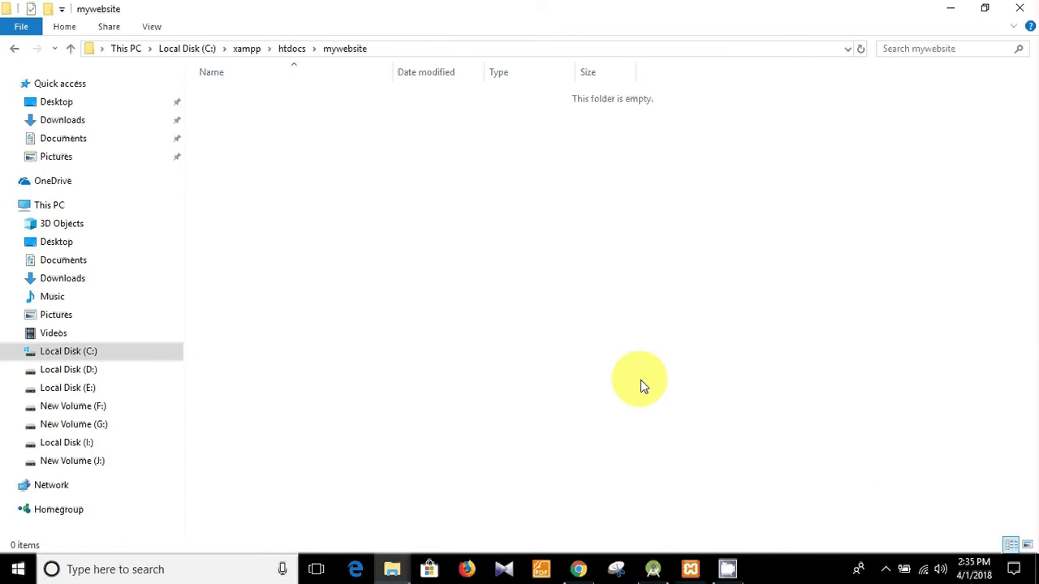
- Paste the push_dashboard folder into mywebsite and open the pasted folder
right_click(484, 257)
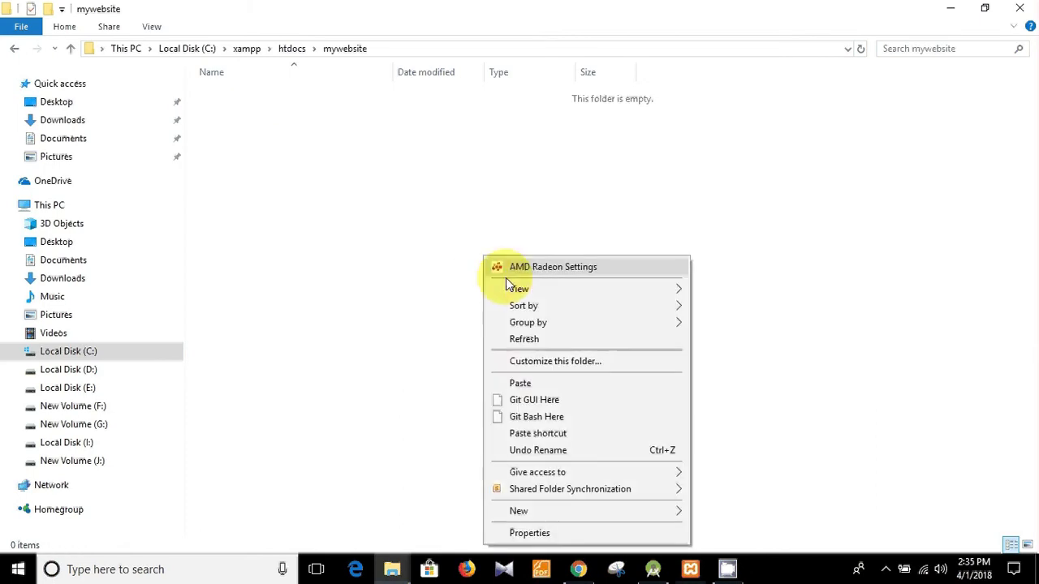
click(521, 381)
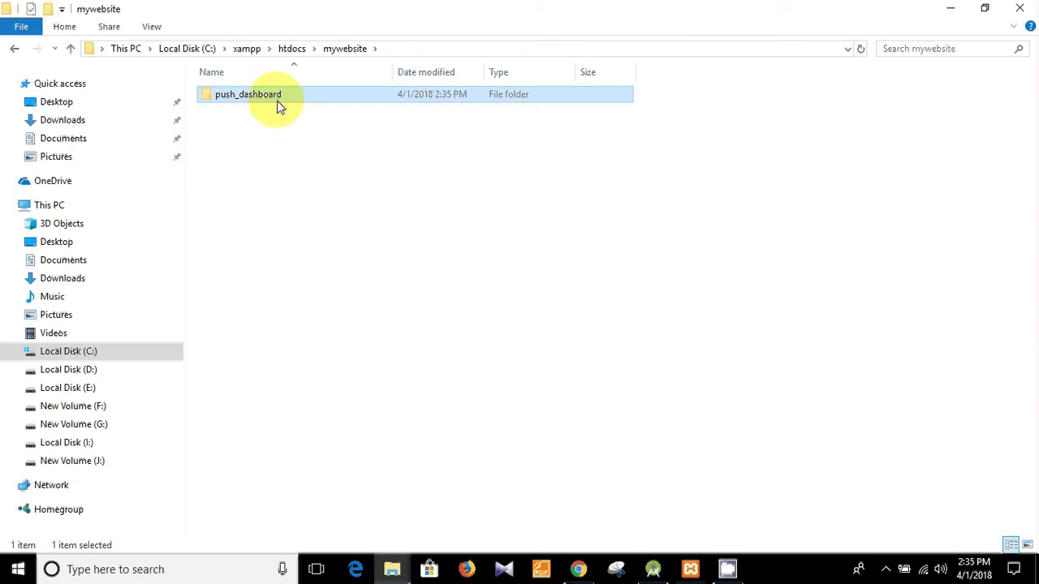
double_click(279, 104)
- Open common.php in Notepad++ and select the API key value assigned to $apiKey
click(251, 115)
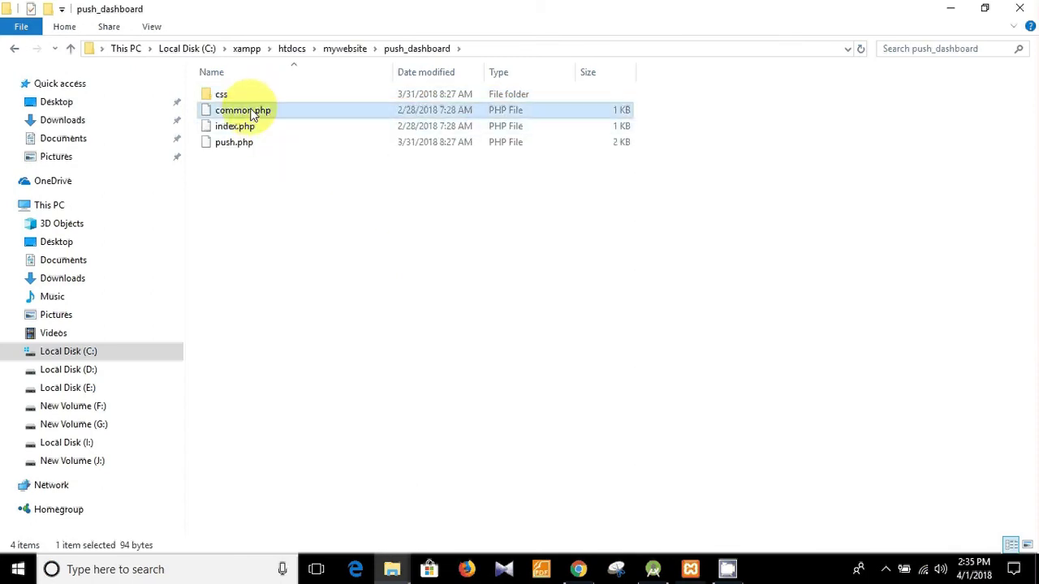
right_click(253, 115)
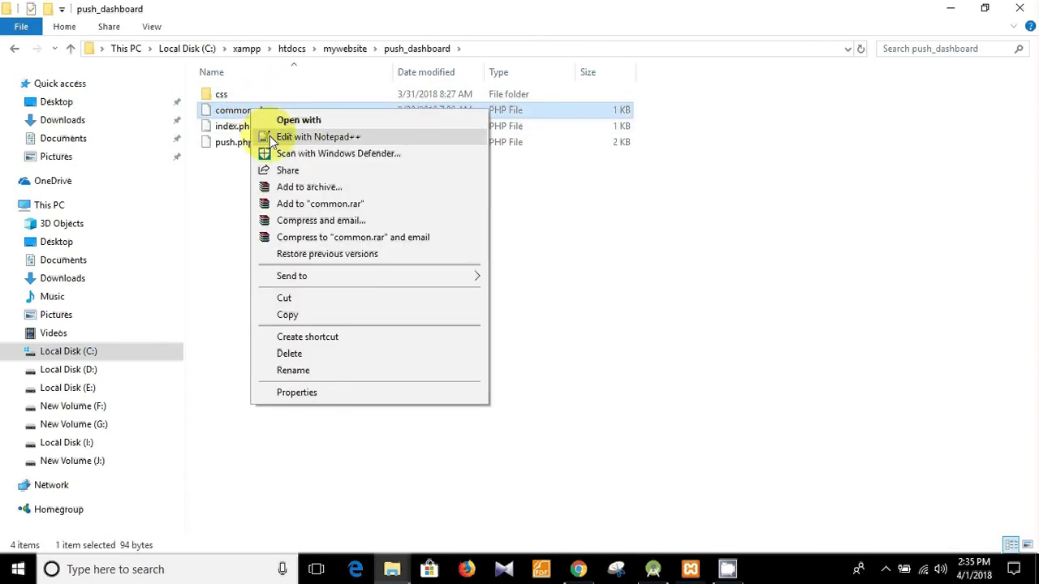
click(281, 135)
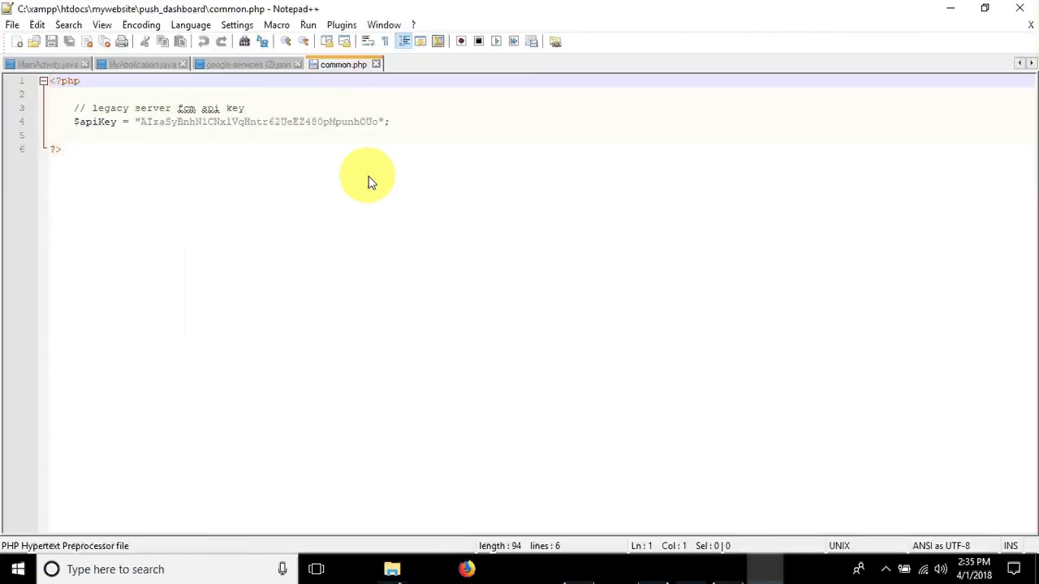
drag(135, 110, 238, 111)
click(211, 159)
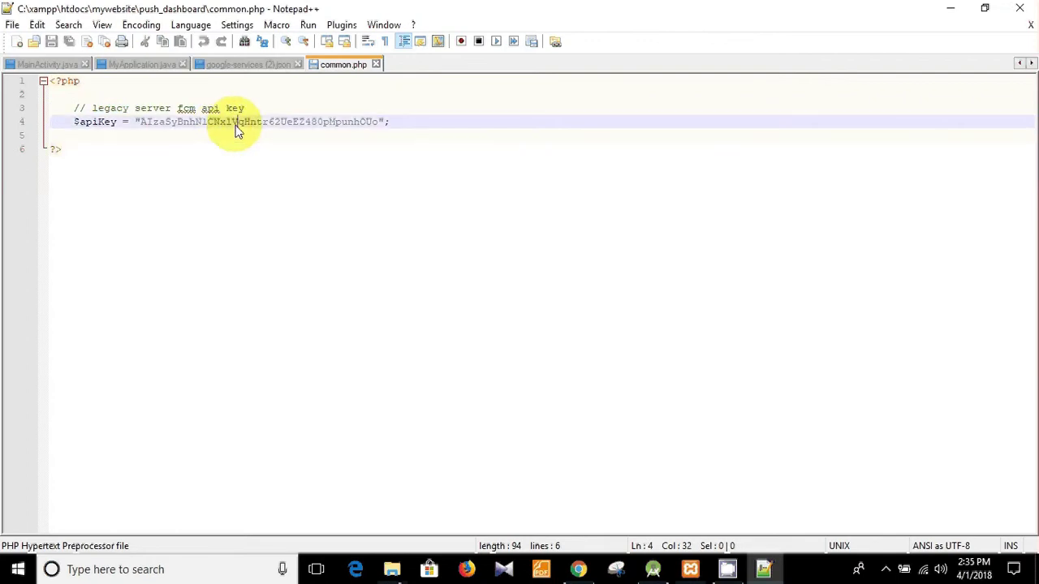
double_click(234, 124)
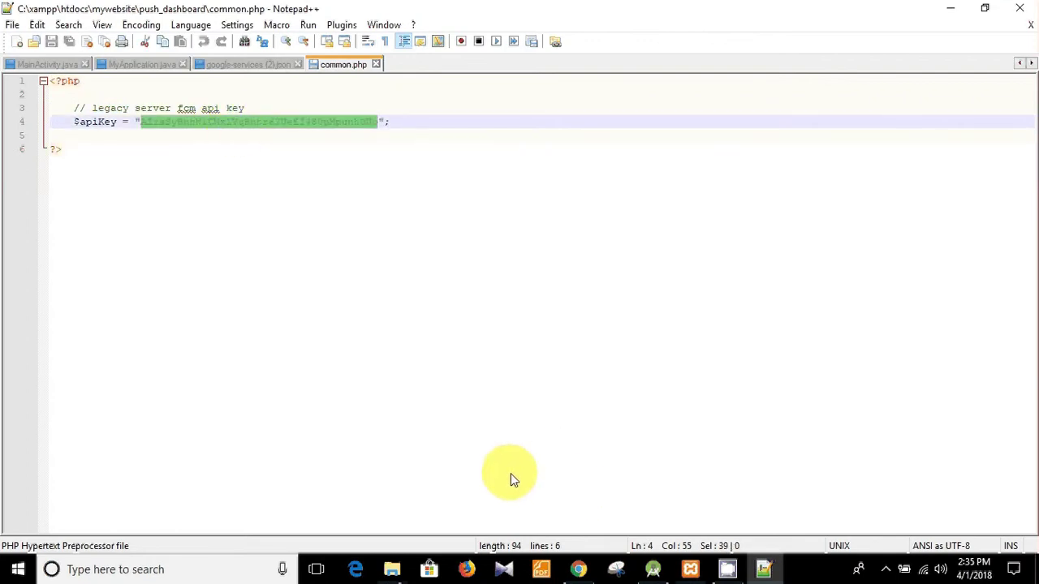
- Switch to Chrome and open the Cloud Messaging settings of the EverydayShopping project in the Firebase console
click(578, 569)
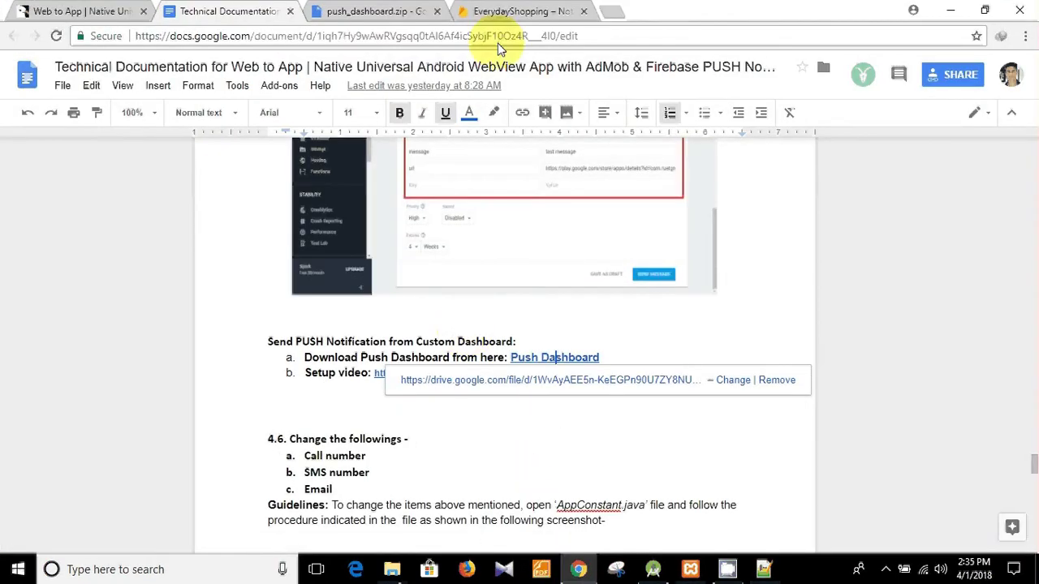
click(511, 11)
scroll(94, 208, up, 6)
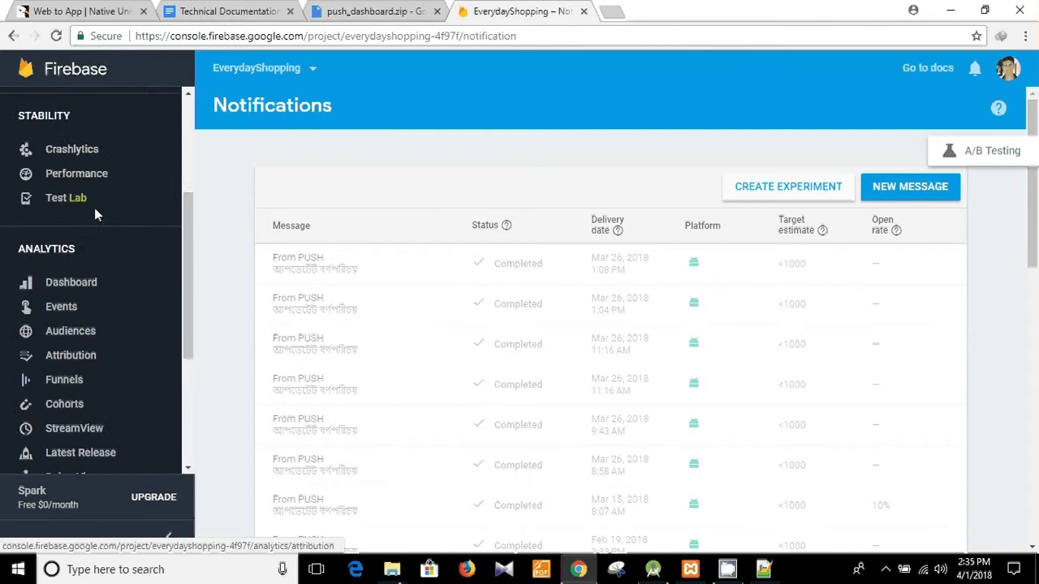
click(80, 113)
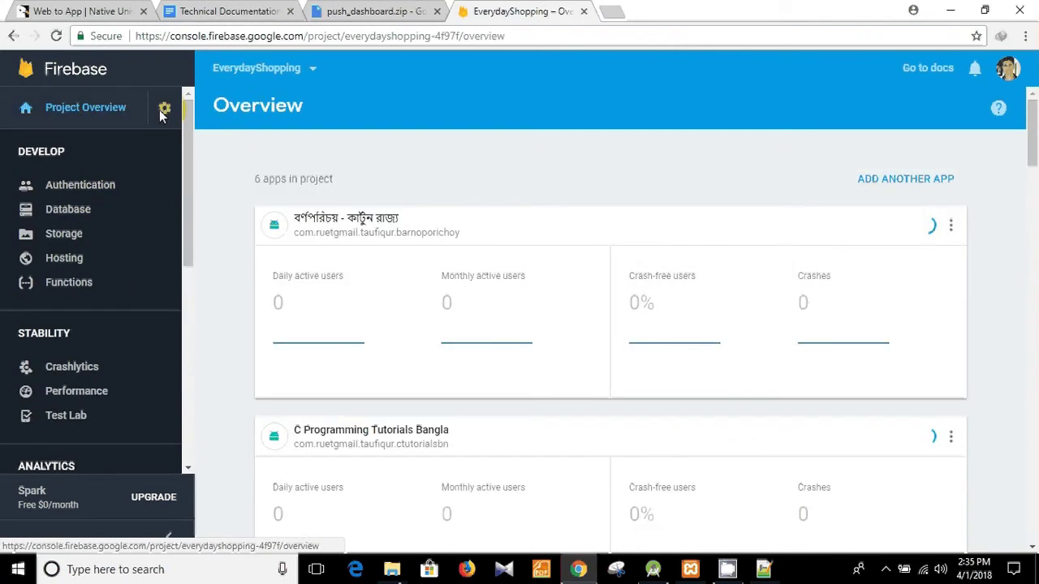
click(162, 110)
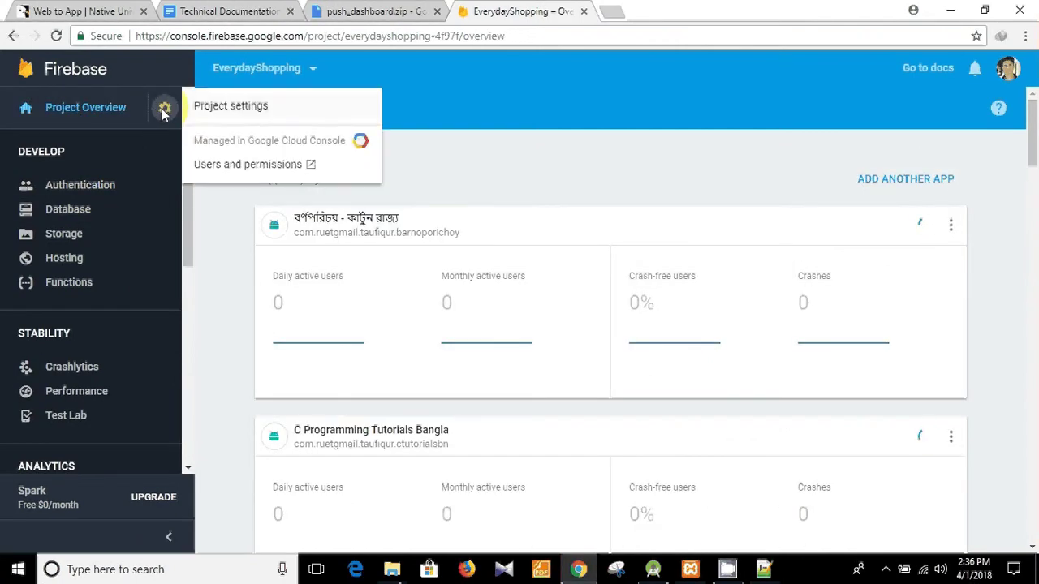
click(232, 108)
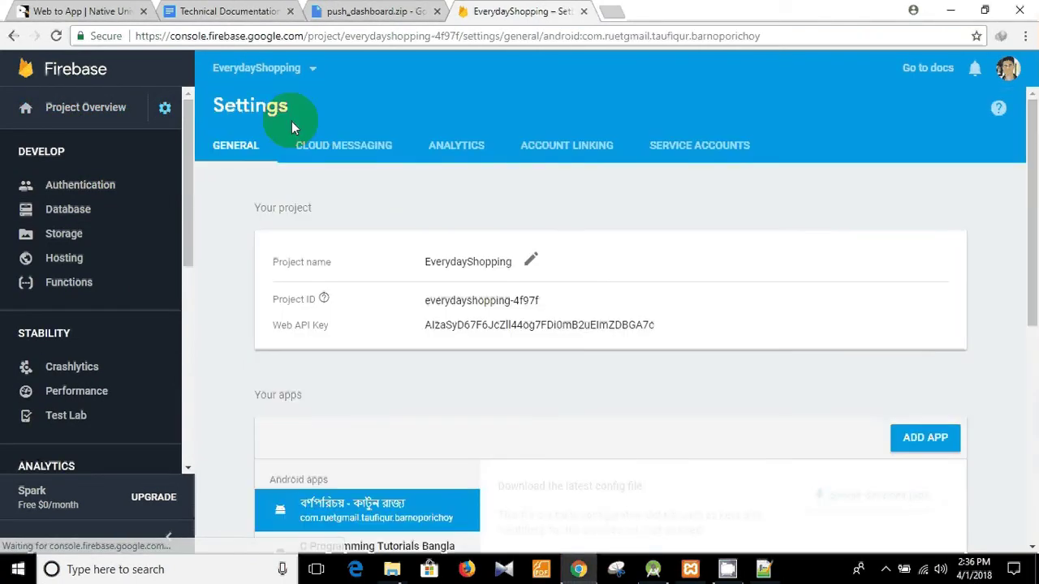
click(345, 144)
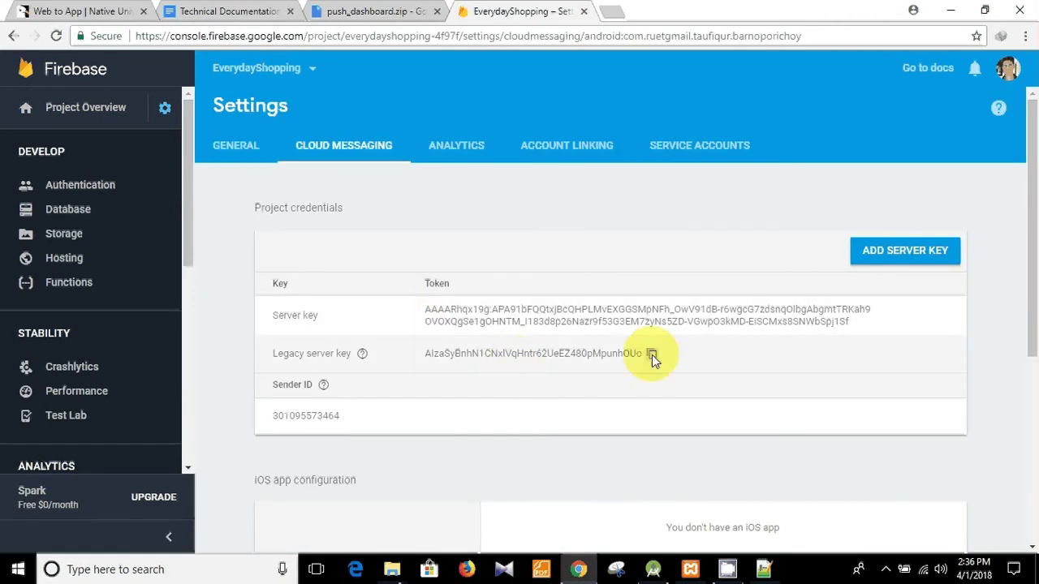
- Copy the legacy server key from Firebase, replace the $apiKey value in common.php with it in Notepad++, and save and close the editor
click(651, 354)
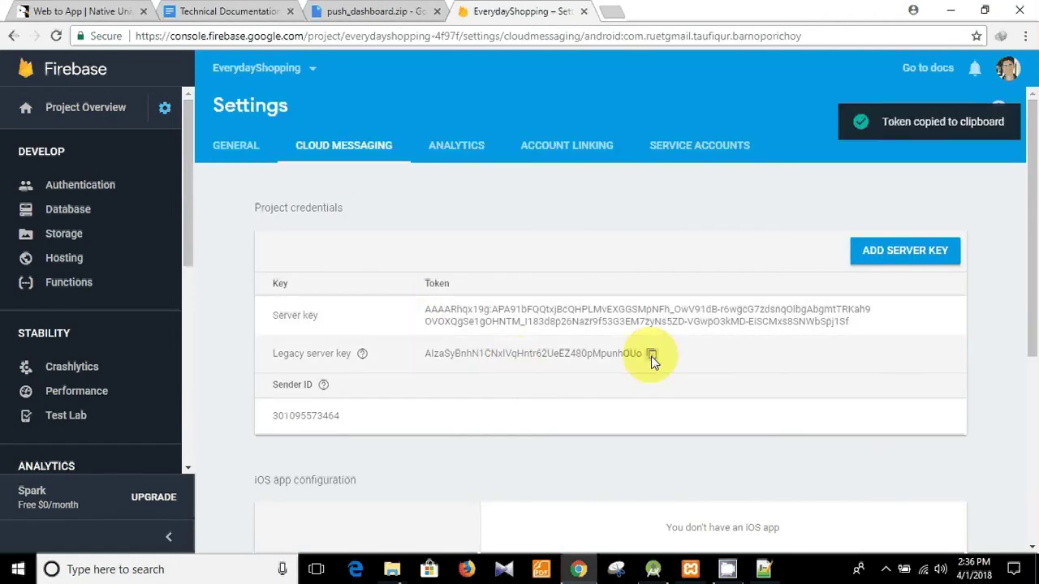
click(579, 567)
key(ctrl+v)
double_click(349, 123)
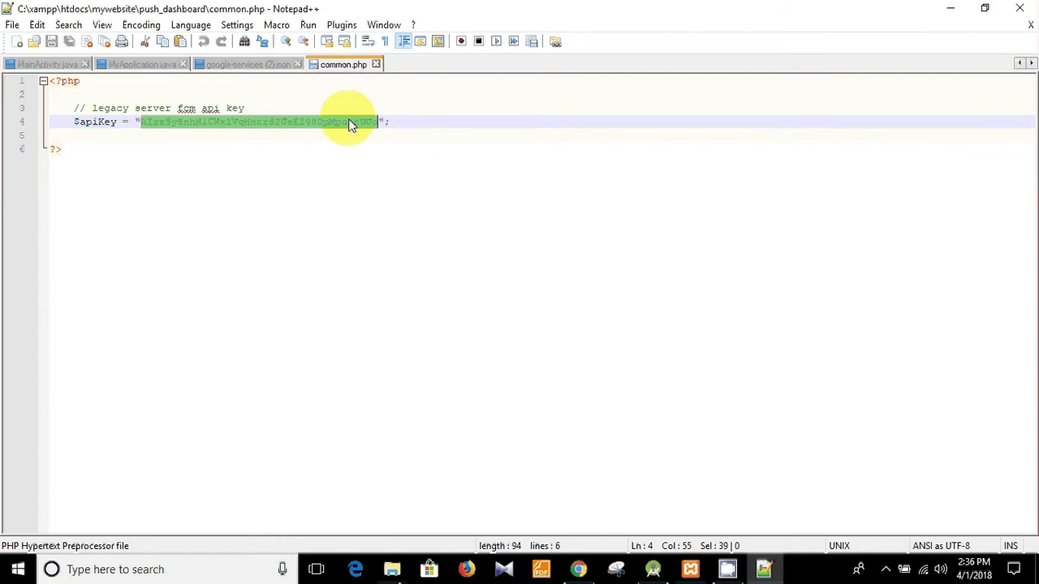
key(Delete)
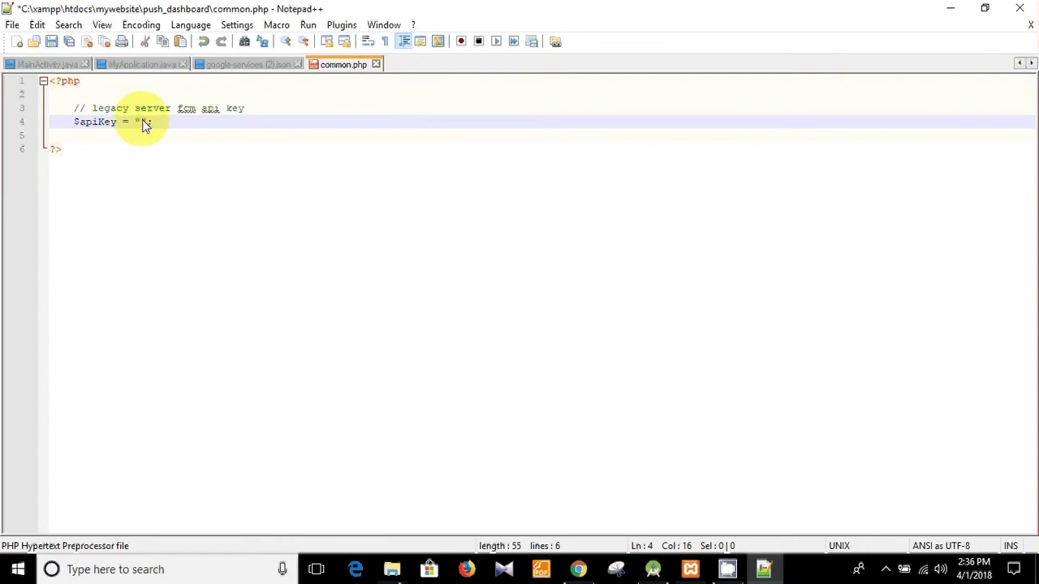
right_click(139, 121)
click(177, 164)
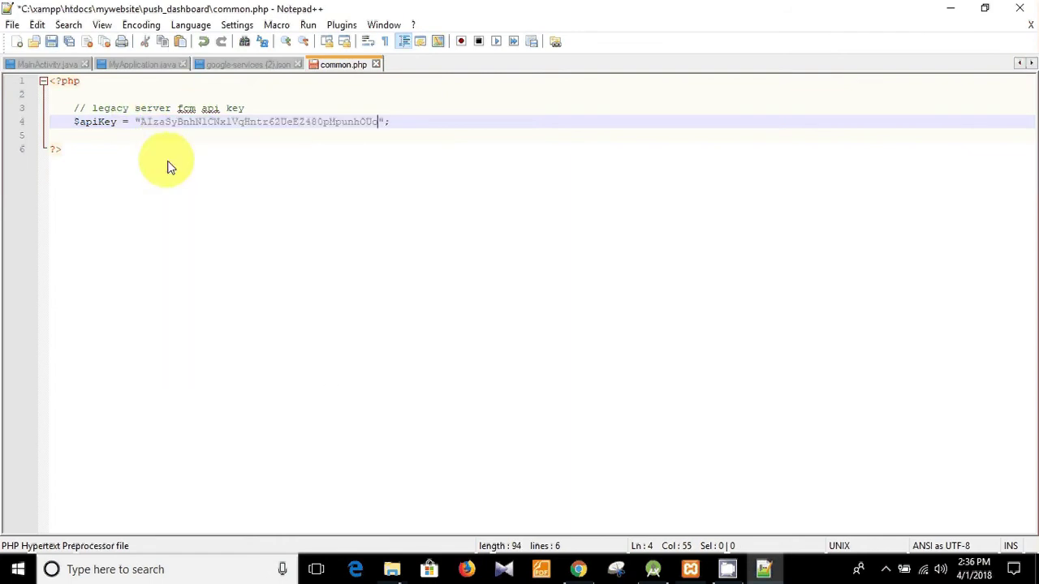
key(ctrl+s)
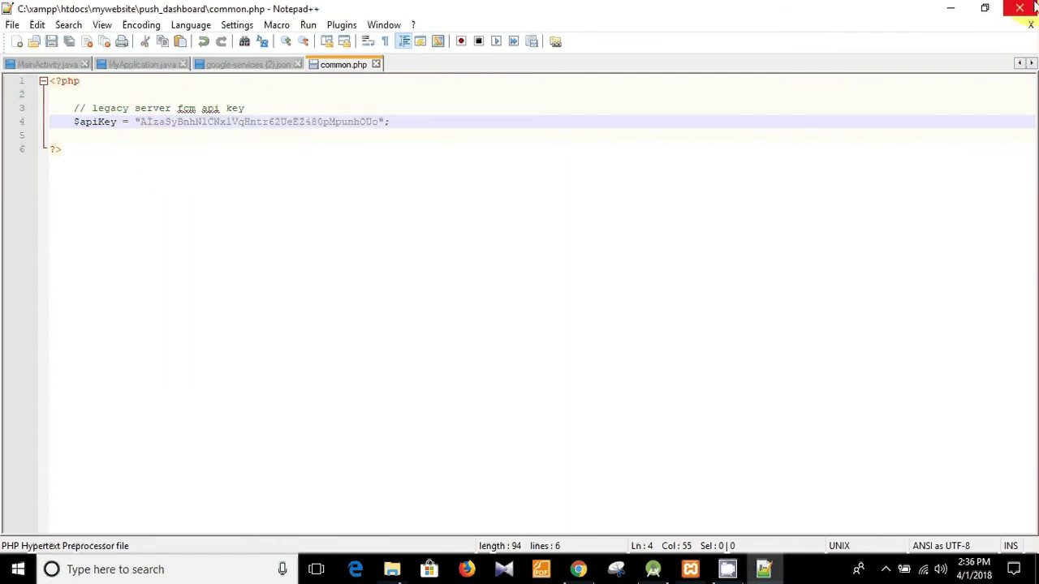
click(1028, 8)
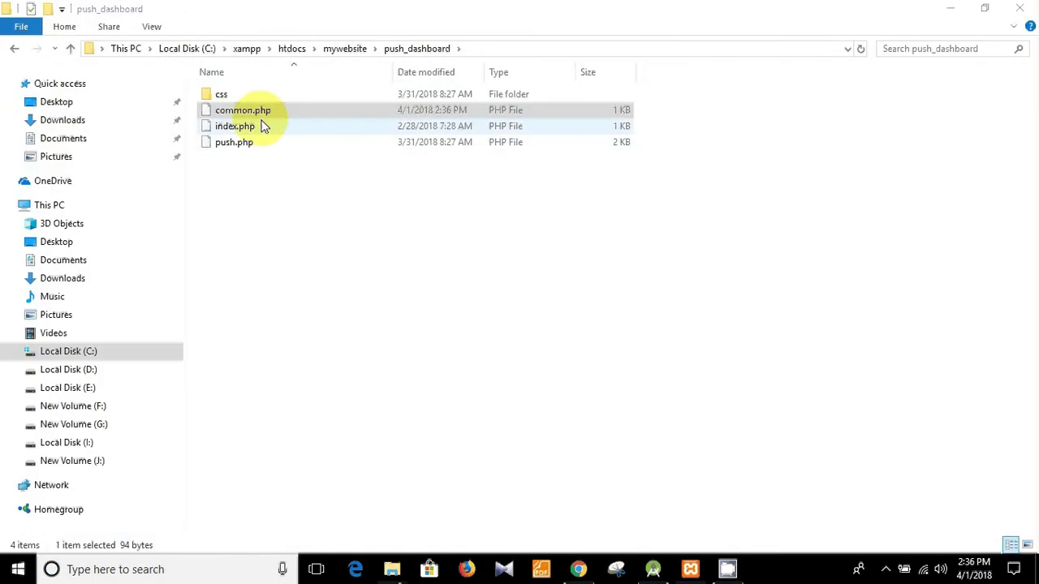
- Review the form code of index.php in Notepad++, close it, and open push.php for editing
click(263, 126)
right_click(263, 125)
click(285, 145)
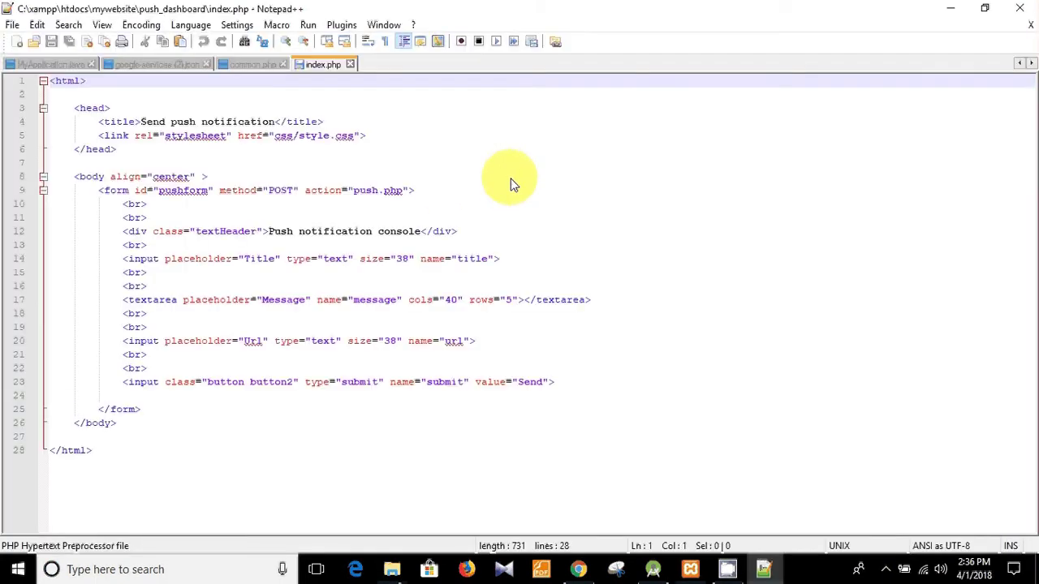
click(1028, 7)
right_click(243, 143)
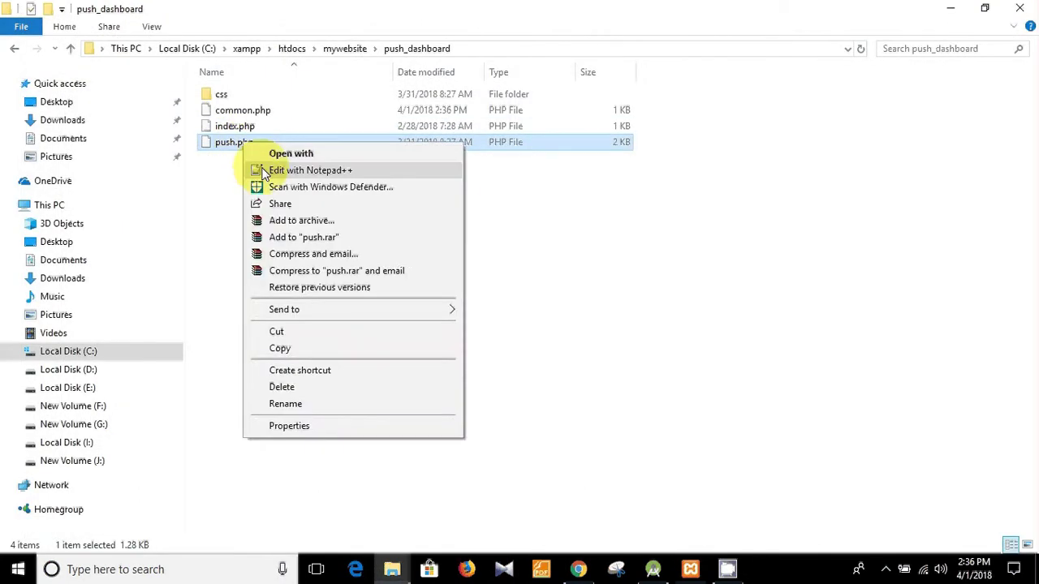
click(262, 169)
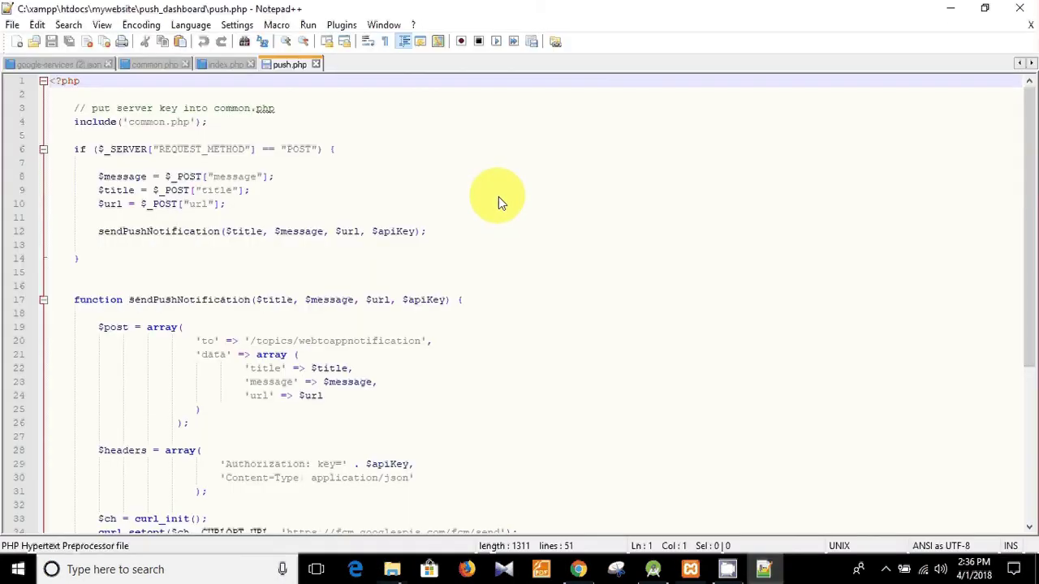
- Switch to Android Studio and open MyApplication in the mywebsite app package to check the topic name passed to subscribeToTopic
click(657, 571)
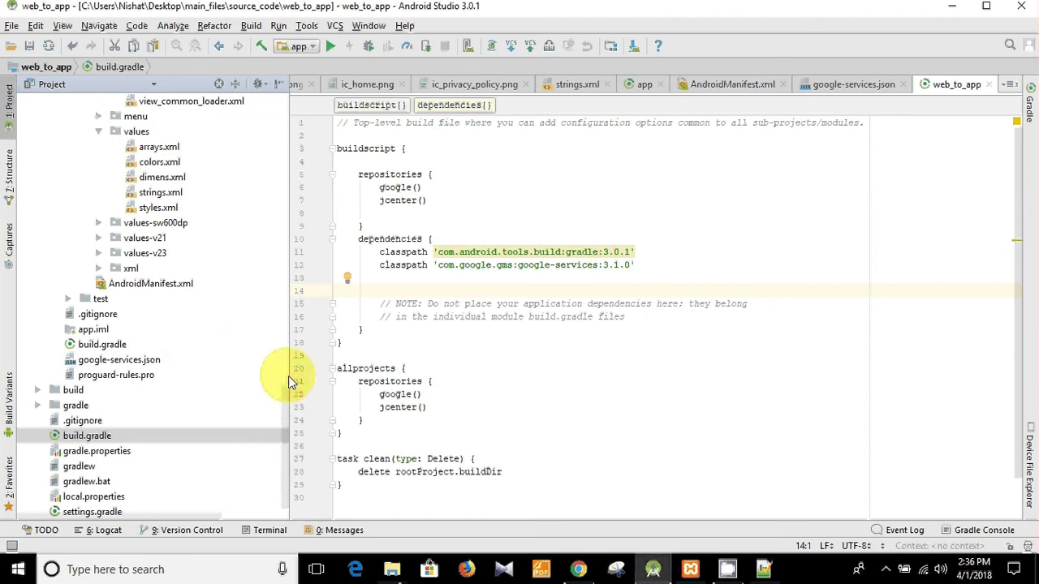
scroll(284, 361, up, 10)
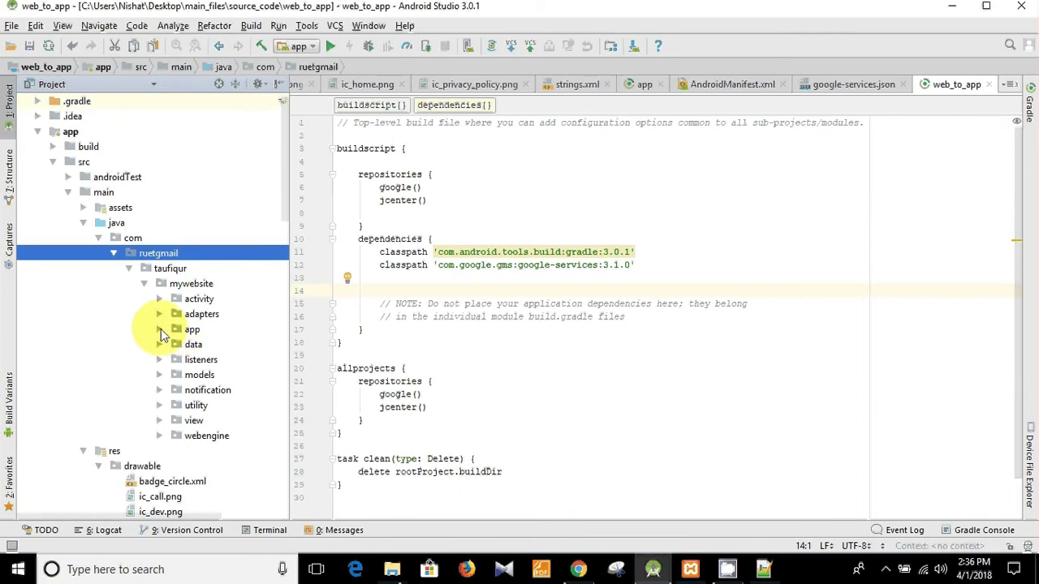
click(223, 344)
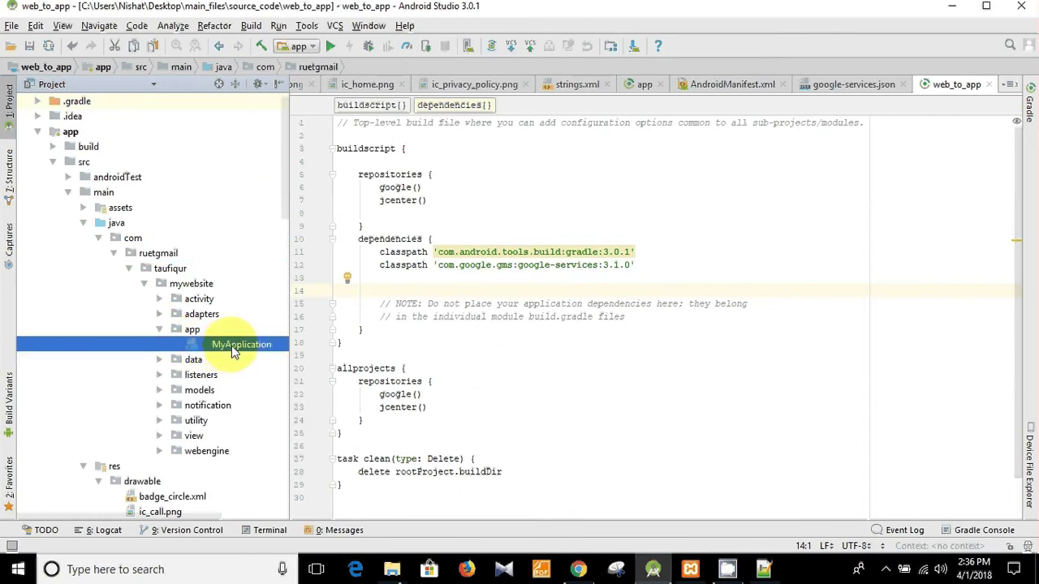
key(Return)
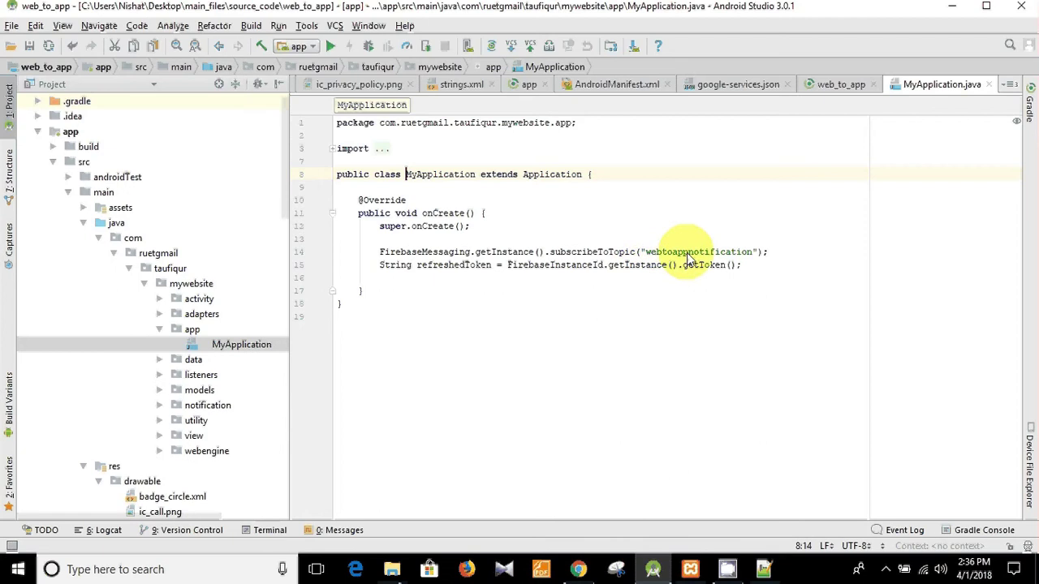
click(687, 253)
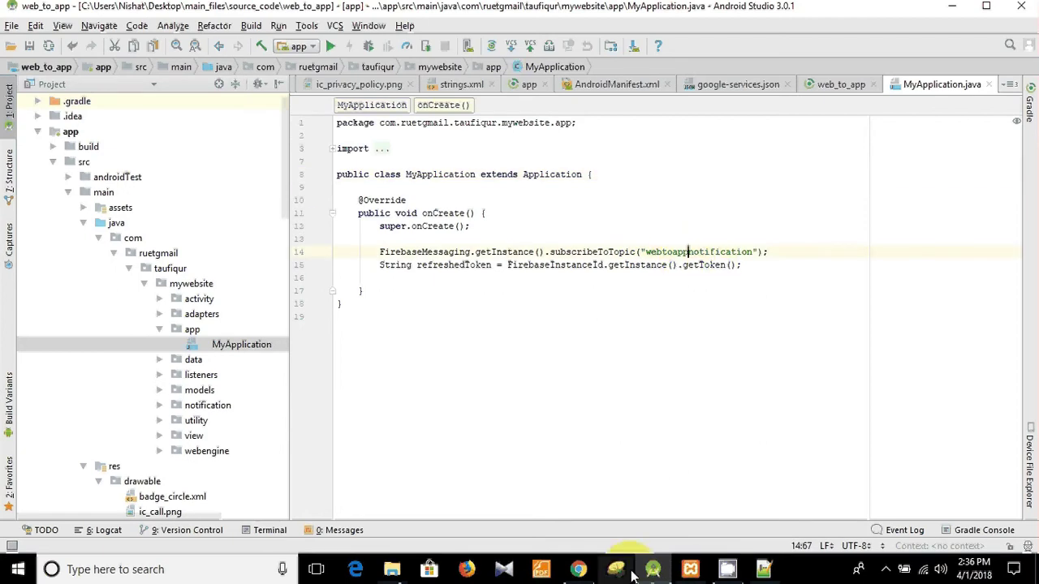
- Return to push.php in Notepad++, check the topic in the 'to' entry of the $post array, and close the editor
click(656, 568)
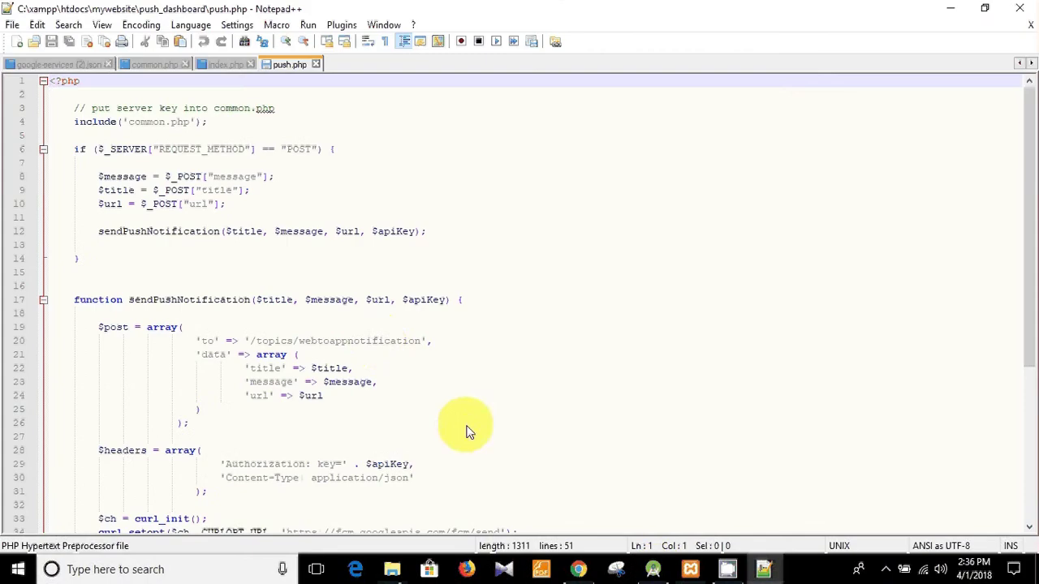
click(381, 344)
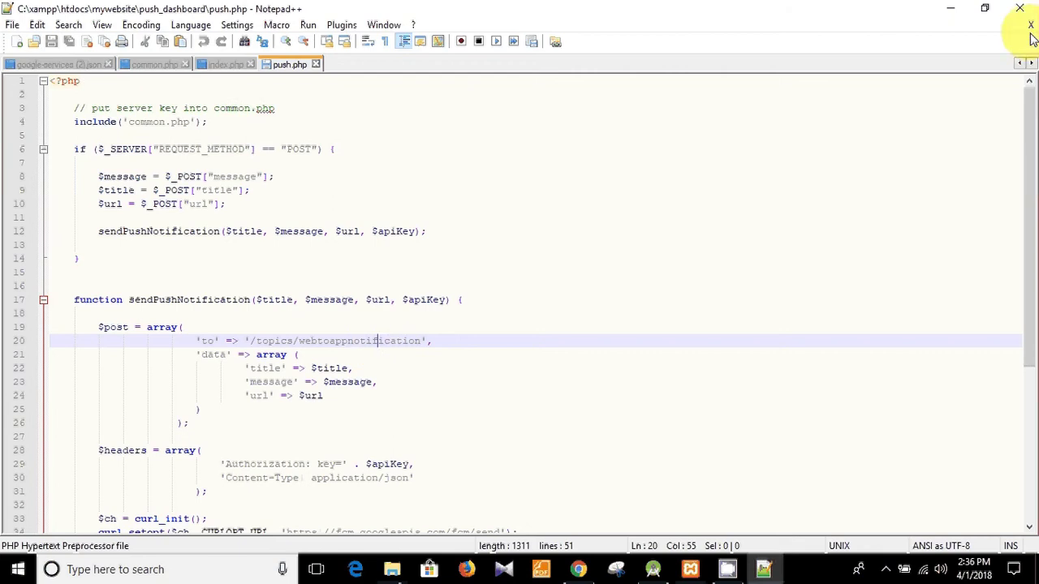
click(1020, 10)
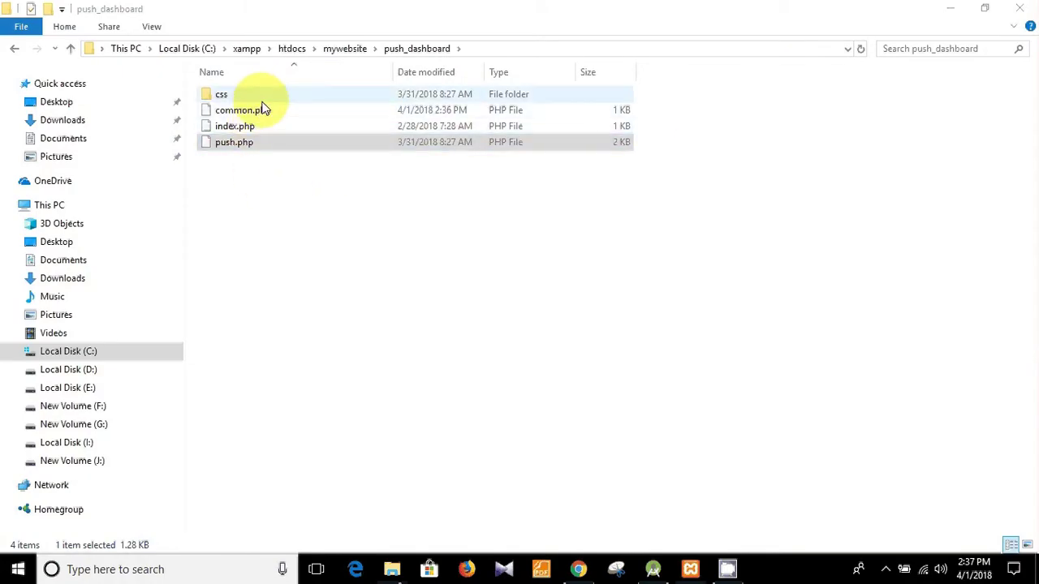
click(278, 189)
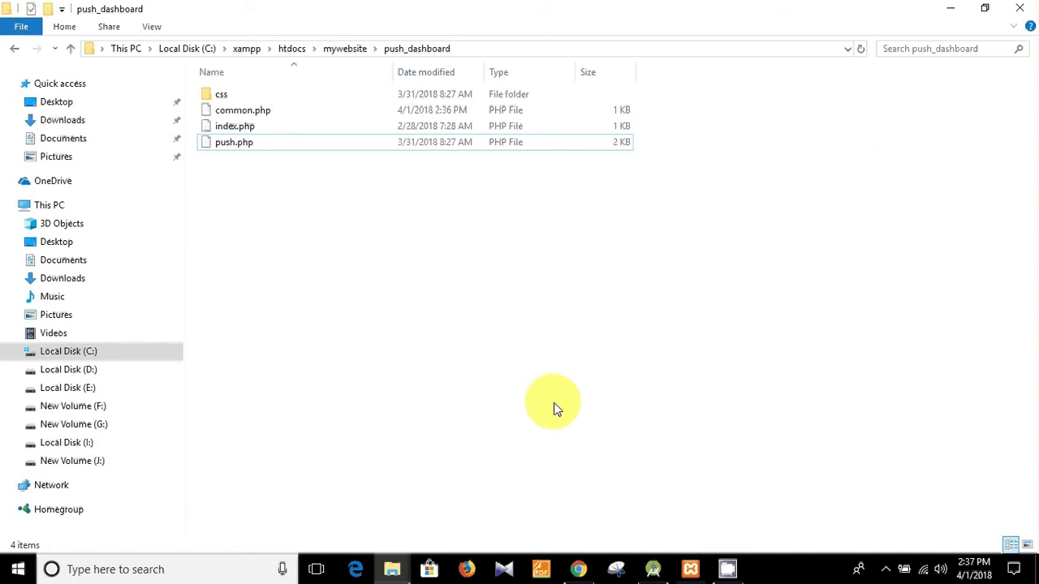
- Go back to the mywebsite folder and check the Apache and MySQL status in the XAMPP Control Panel
click(15, 52)
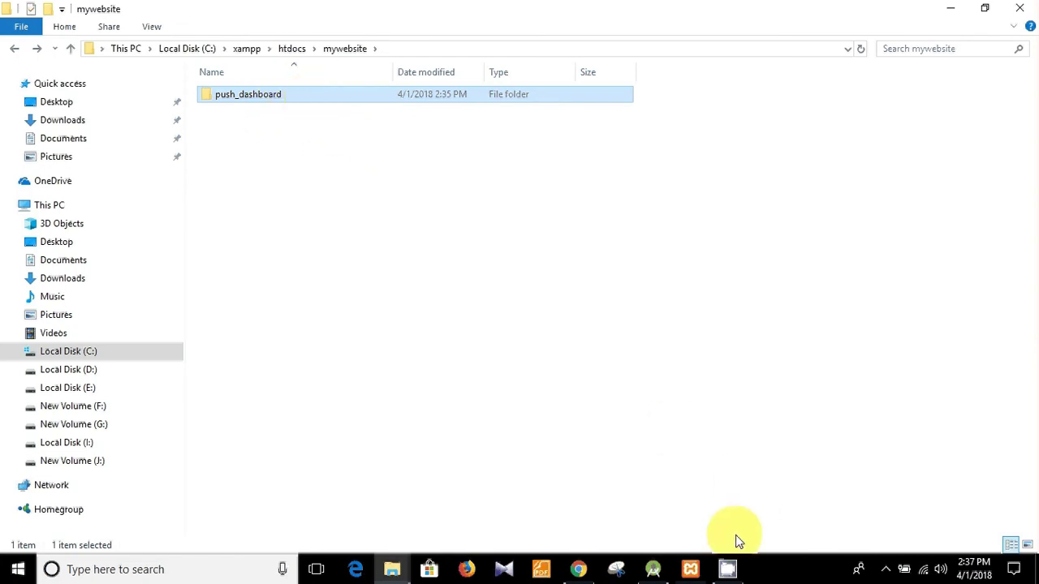
click(689, 573)
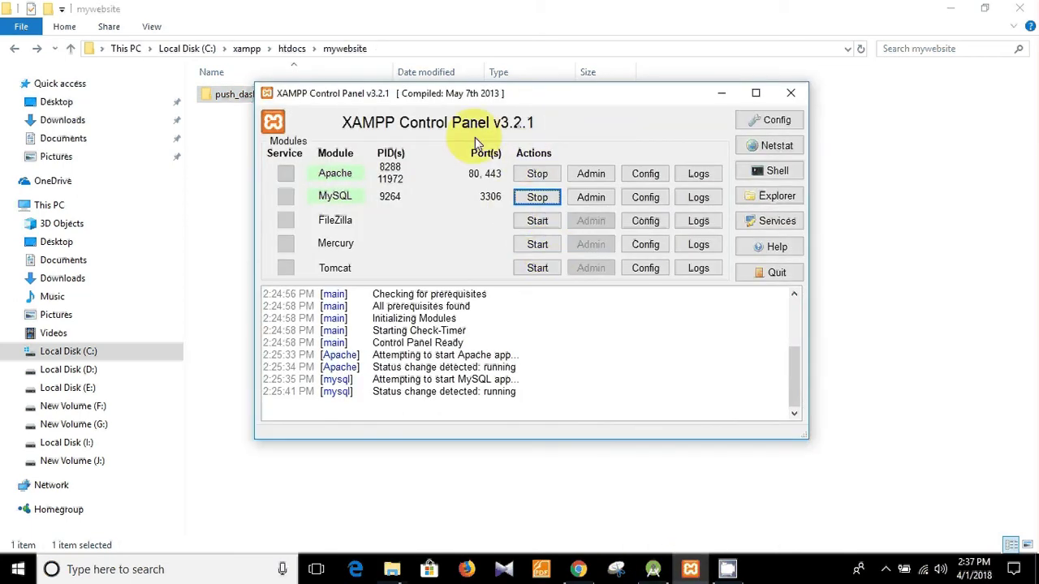
click(725, 94)
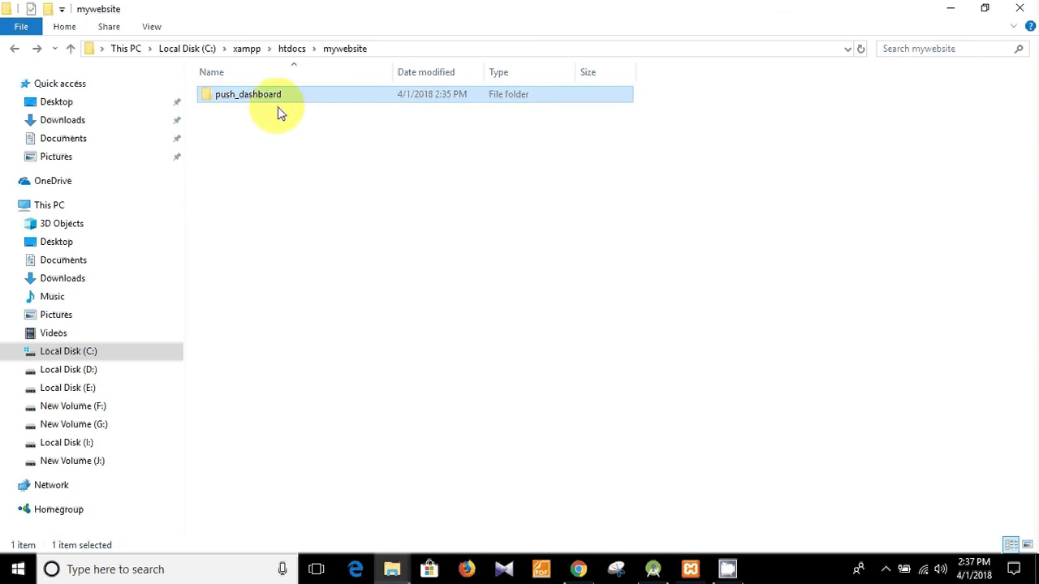
- Switch to Chrome and open localhost/mywebsite/push_dashboard in a new tab
click(578, 568)
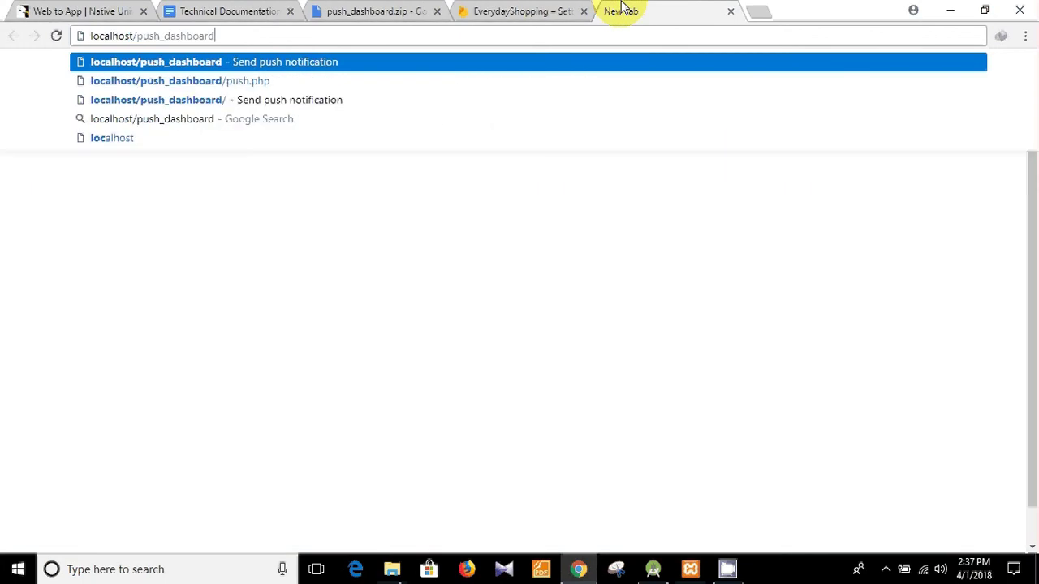
key(Left)
key(Left)
key(Left)
key(Left)
key(Left)
key(Left)
key(Left)
key(Left)
key(Left)
key(Left)
key(Left)
key(Left)
key(Left)
key(Left)
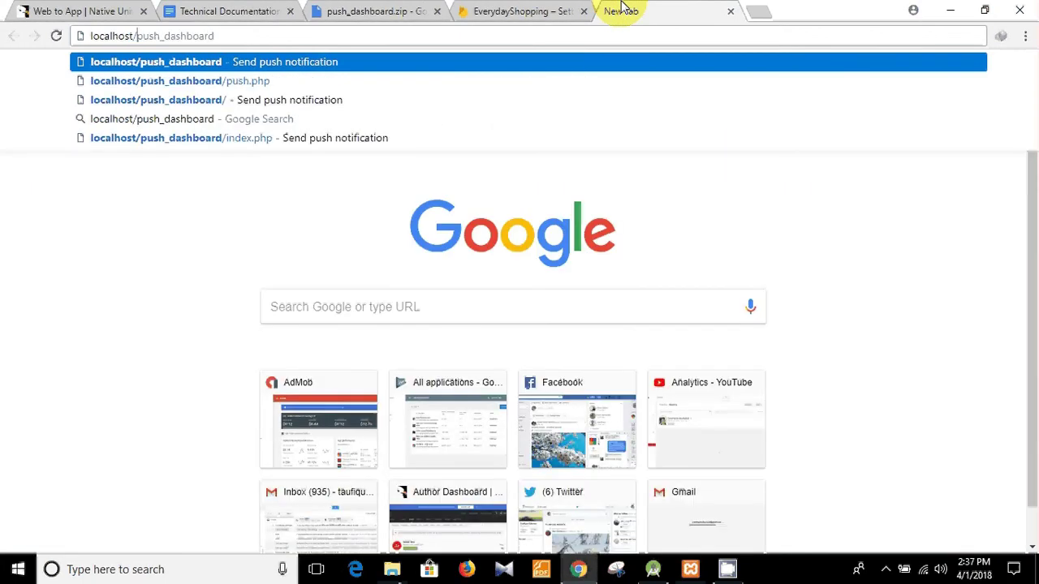
text(/)
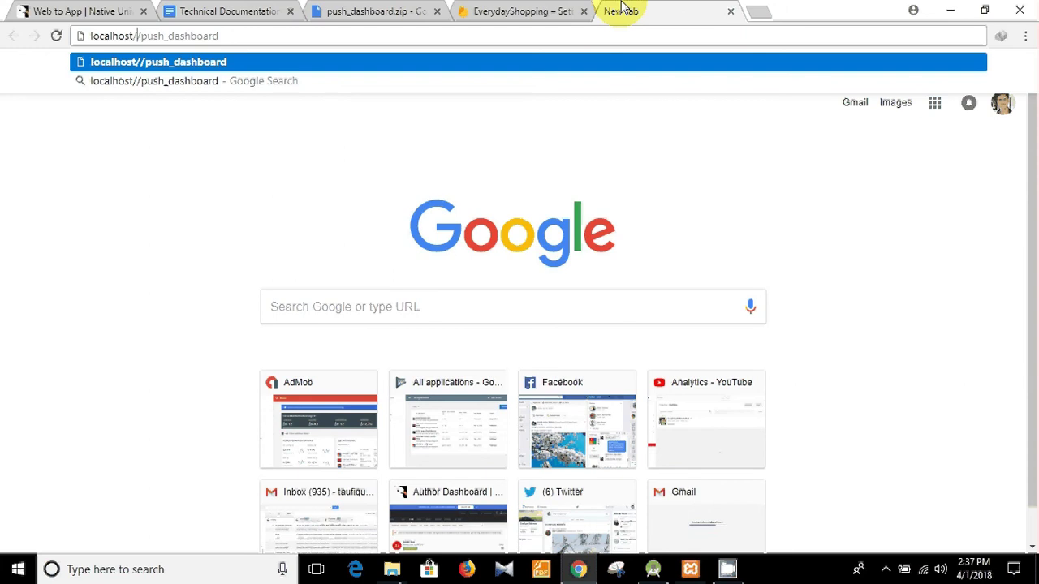
text(mywebsite)
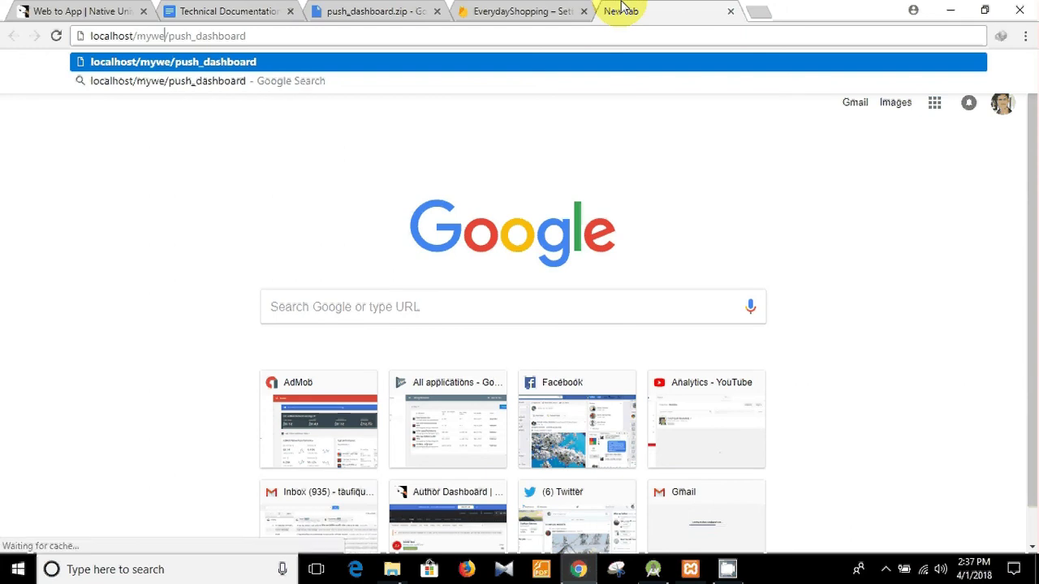
key(Return)
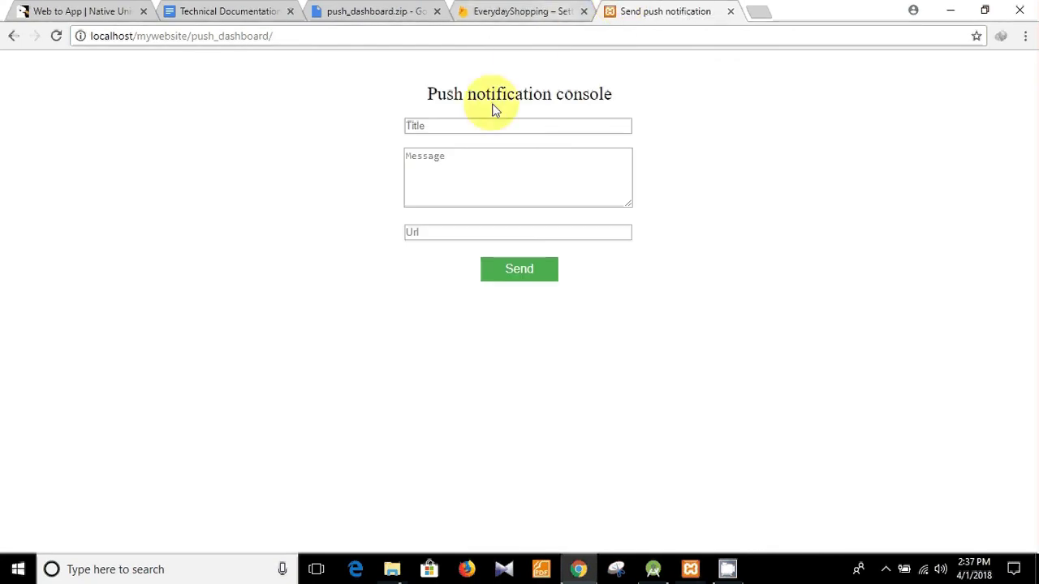
click(465, 125)
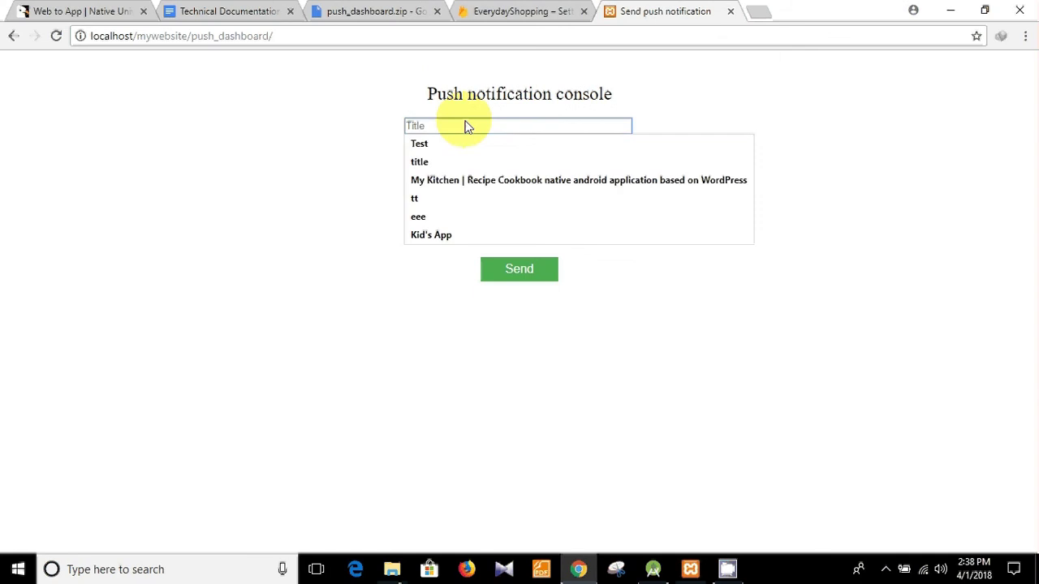
click(427, 145)
click(436, 159)
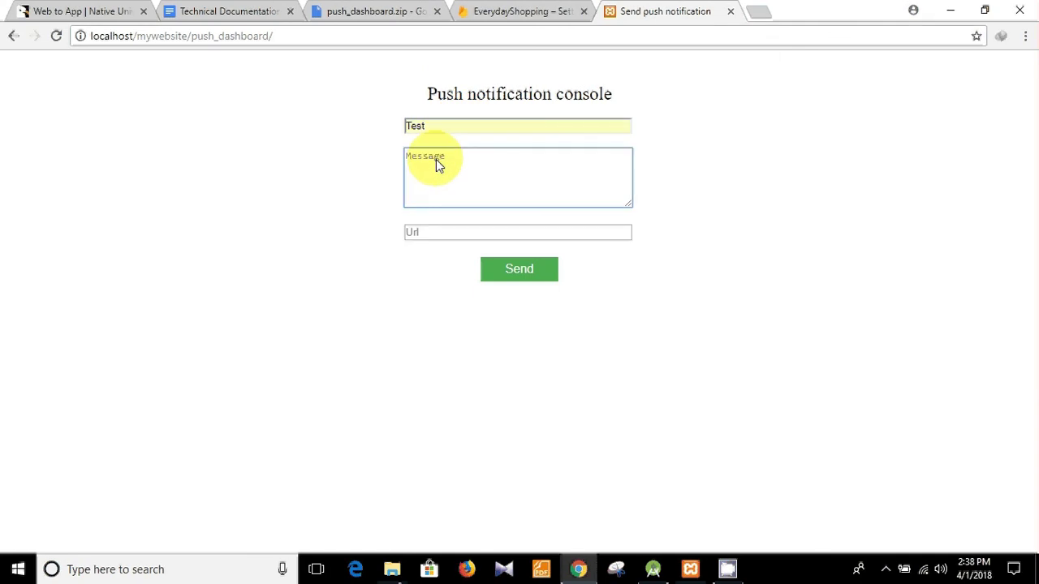
text(message)
click(445, 234)
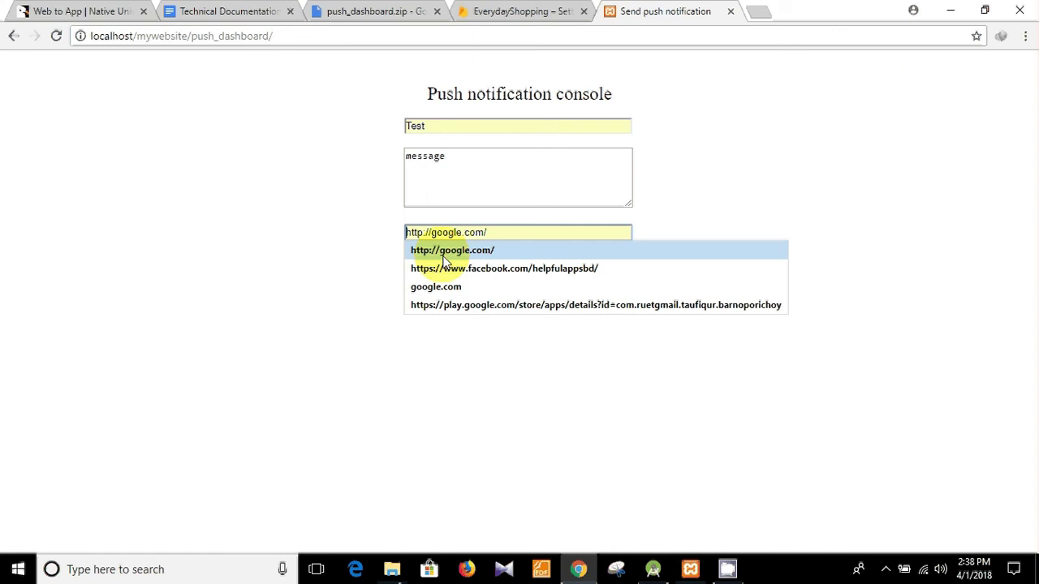
click(430, 250)
click(508, 271)
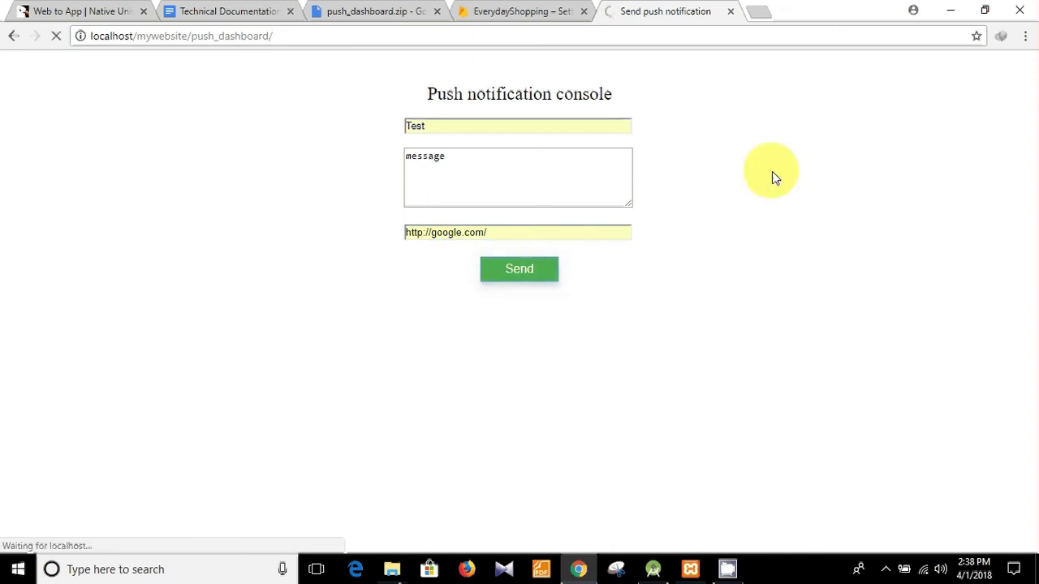